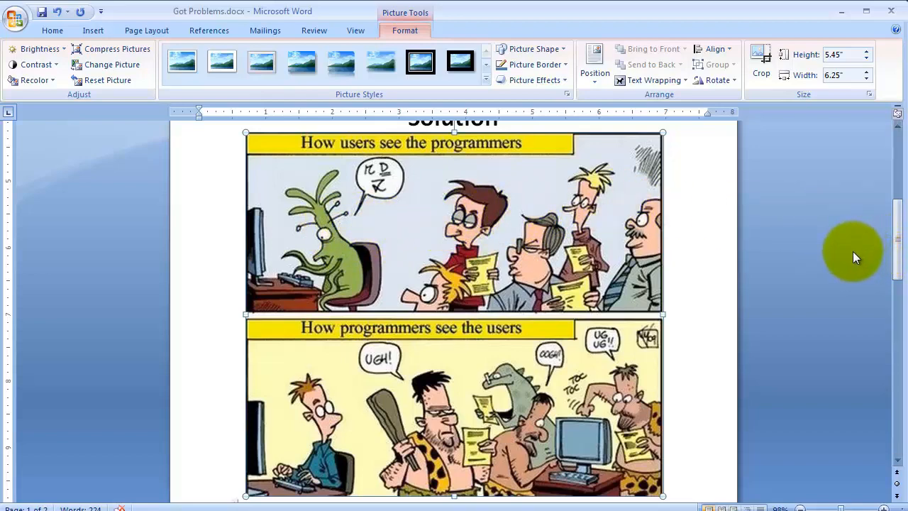
Replace the cartoon under the Solution heading with the picture kfc_10aft.JPG from the franchises folder
key("Delete")
left_click(92, 30)
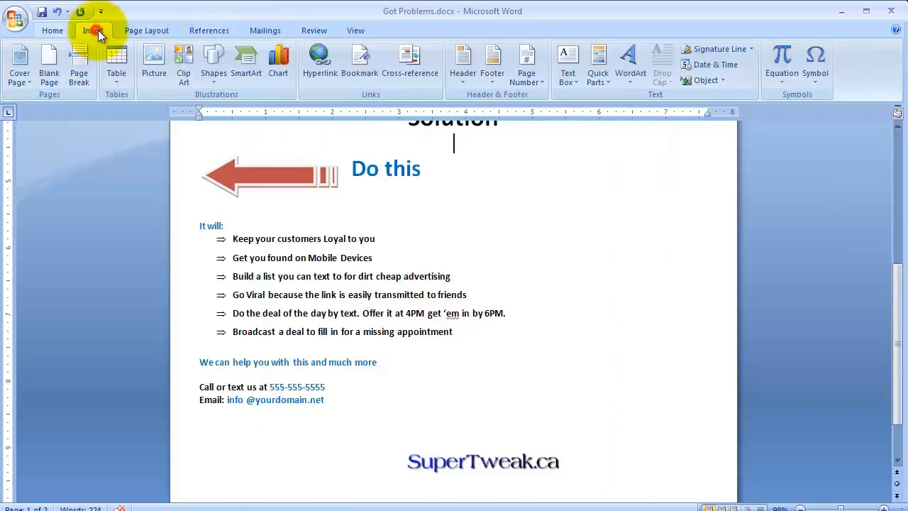
left_click(149, 61)
left_click_drag(801, 91, 816, 182)
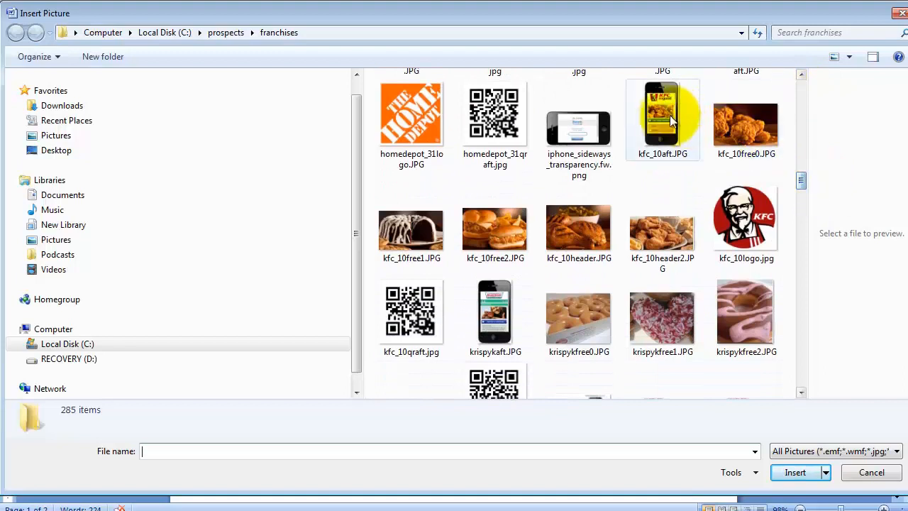
left_click(663, 113)
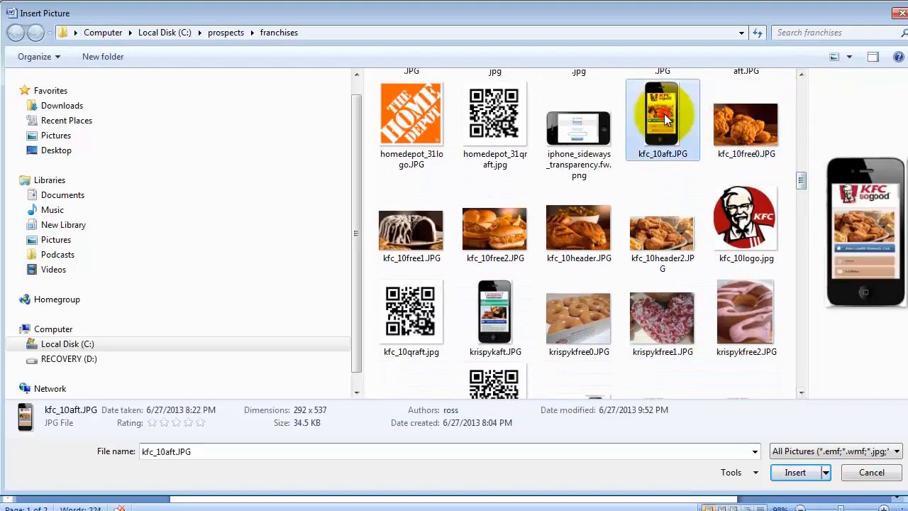
left_click(794, 473)
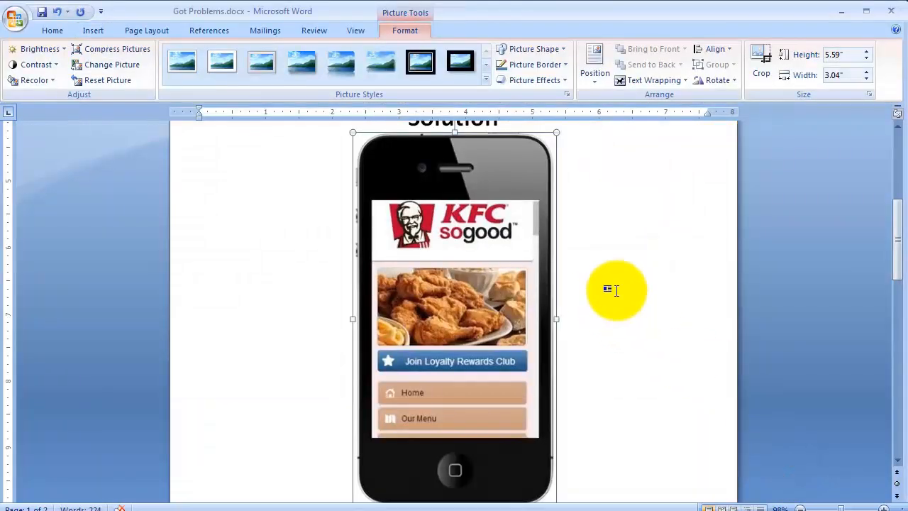
Place the KFC phone picture at the page's middle left with text wrapping and shrink it to about 3.87" high by 2.11" wide
scroll(615, 289, "up", 5)
scroll(619, 289, "down", 16)
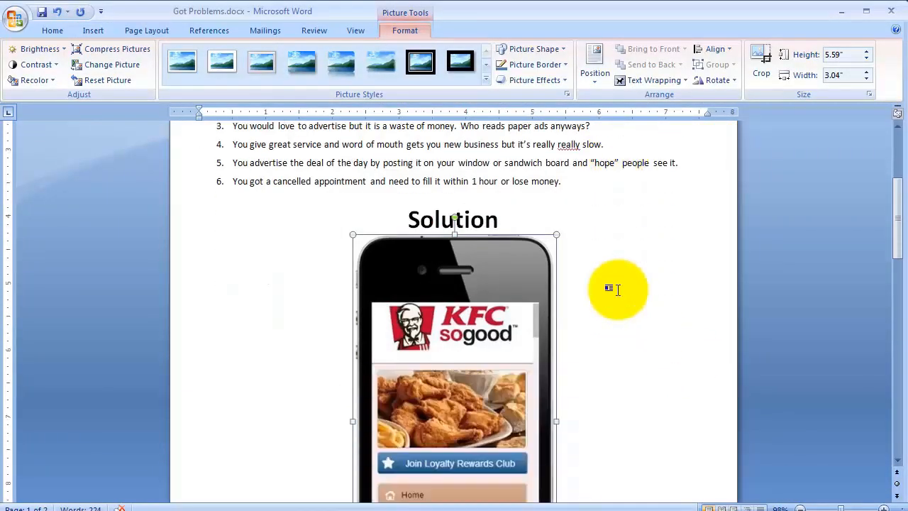
scroll(618, 288, "up", 15)
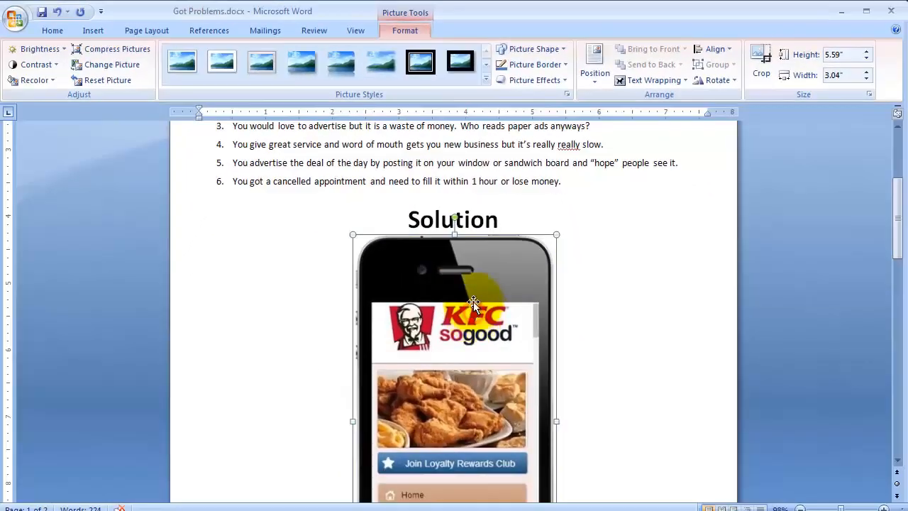
left_click(593, 55)
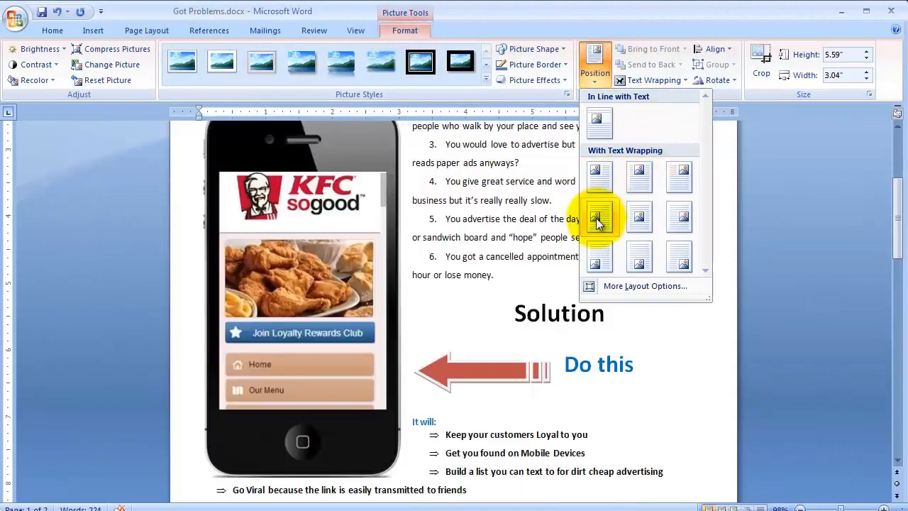
left_click(597, 220)
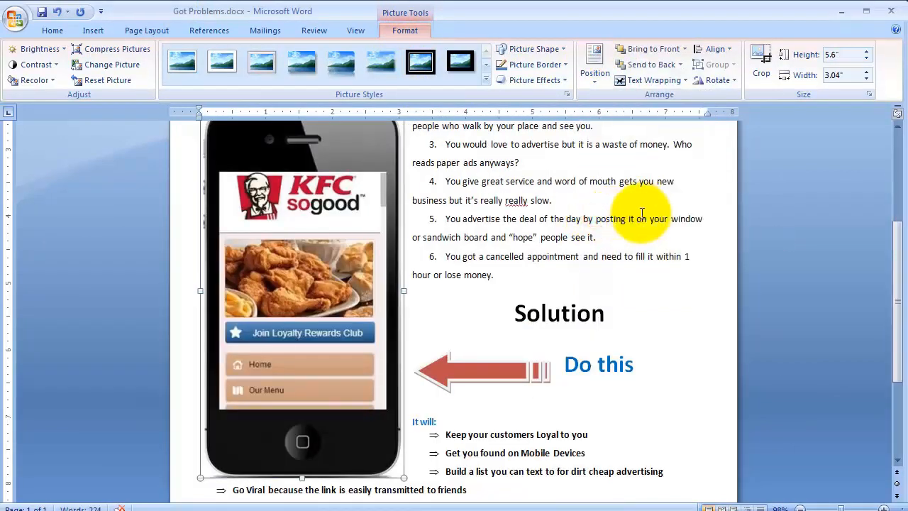
mouse_move(291, 231)
left_mouse_down()
mouse_move(355, 233)
mouse_move(299, 232)
left_mouse_up()
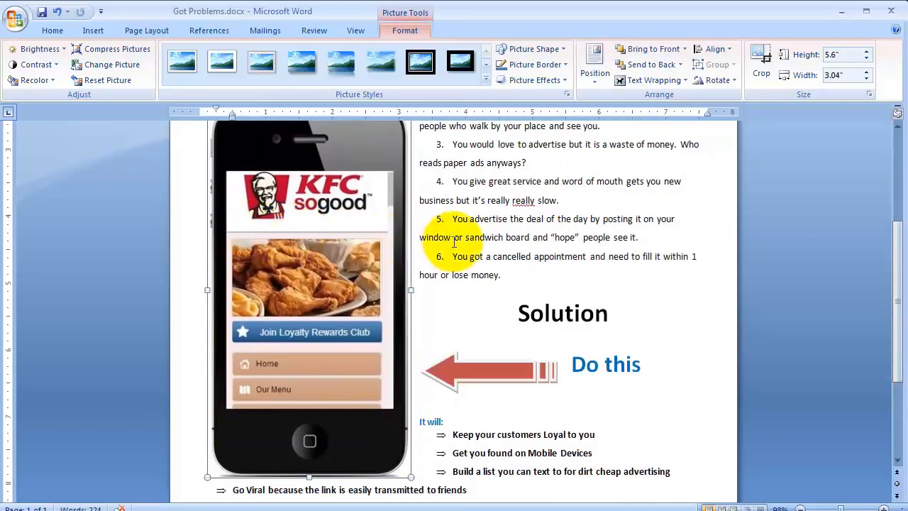
scroll(433, 213, "up", 3)
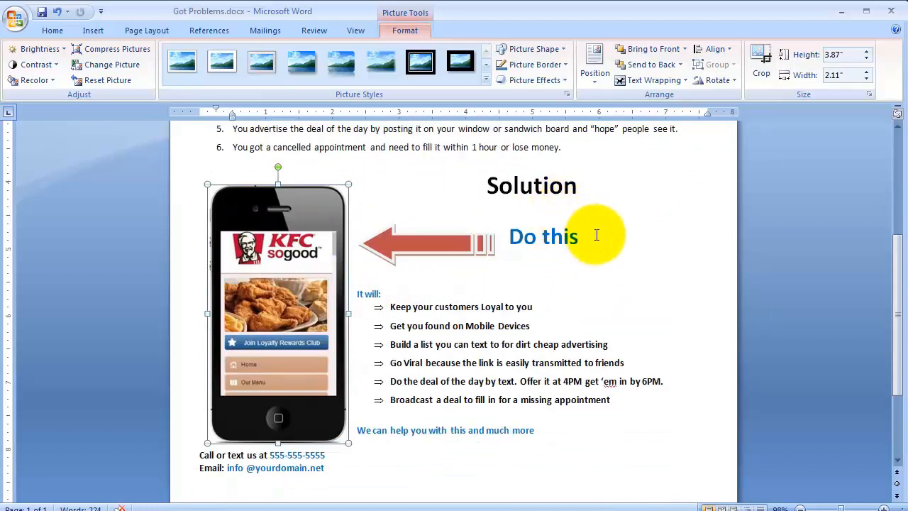
scroll(597, 236, "up", 1)
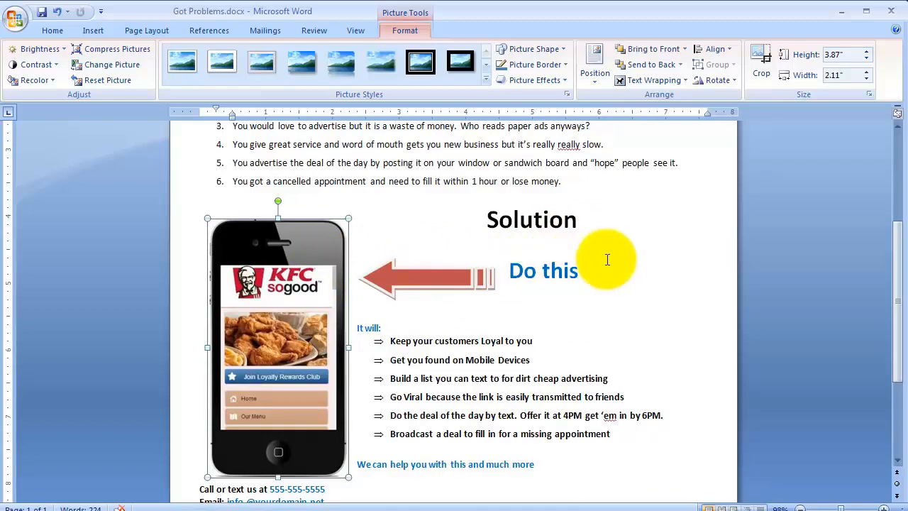
Switch to the DudaMobile dashboard in the browser and copy a screen snip of the jspizza site's iPhone preview
key("alt+Tab")
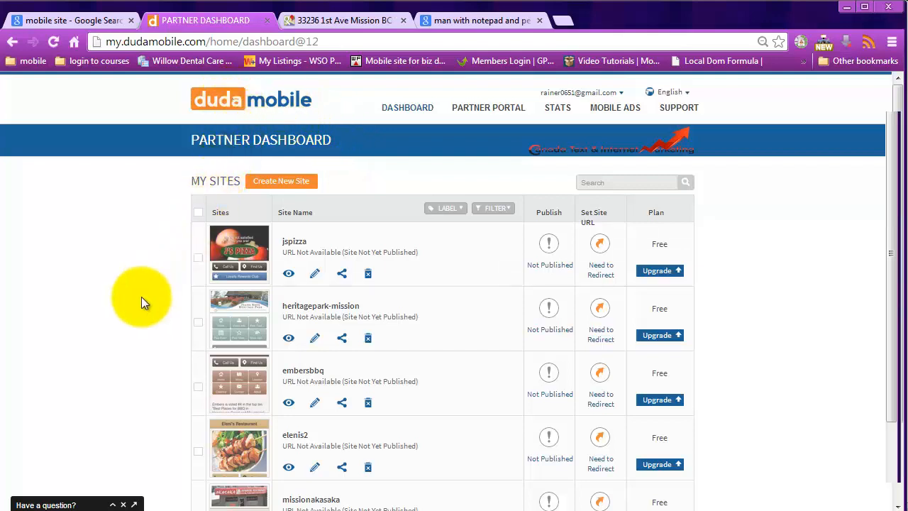
left_click(288, 274)
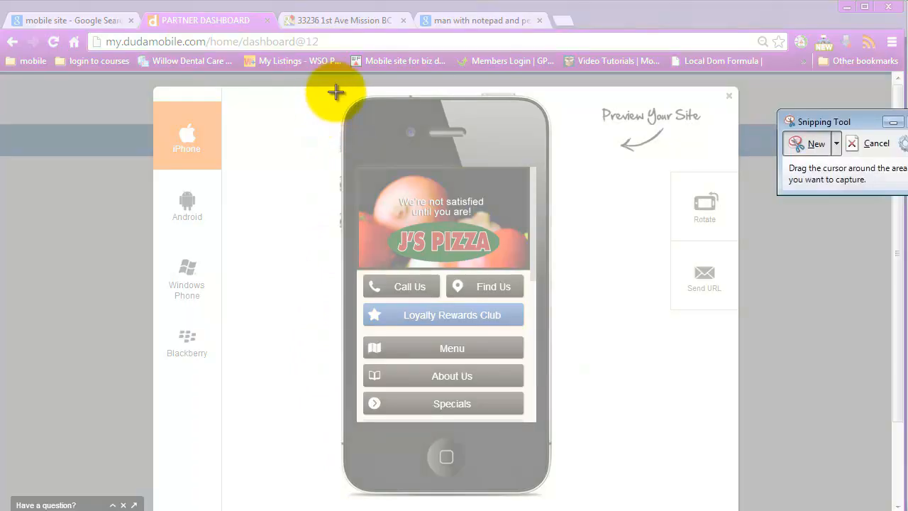
left_click_drag(336, 93, 578, 489)
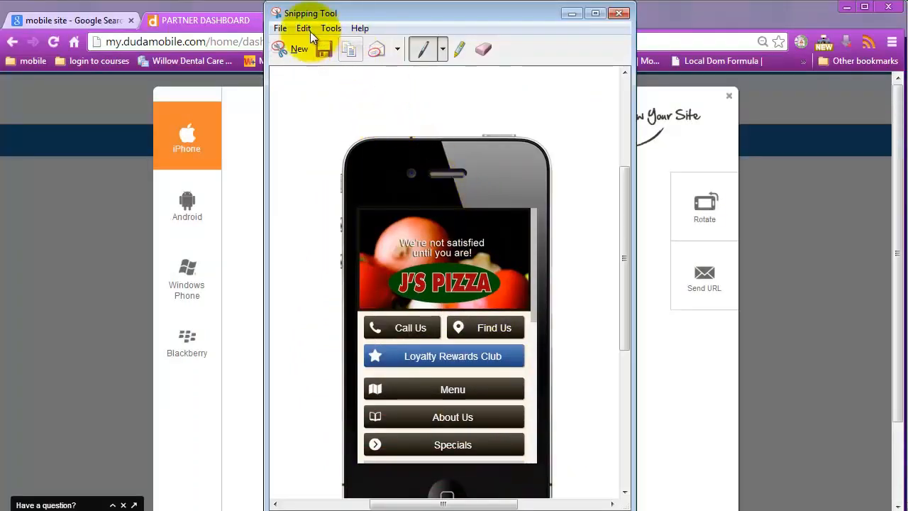
left_click(301, 27)
left_click(324, 46)
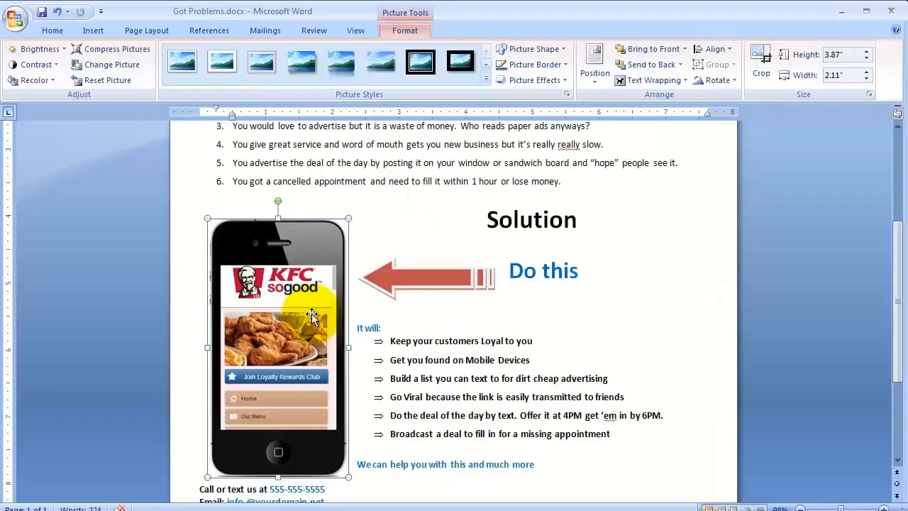
Paste the J's Pizza phone snip into the Word document and delete the KFC phone picture
right_click(303, 269)
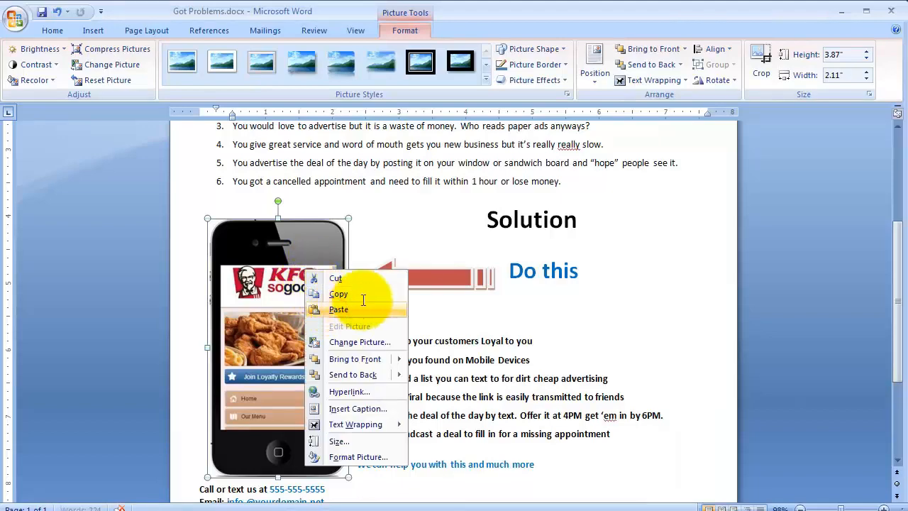
left_click(335, 309)
left_click(299, 266)
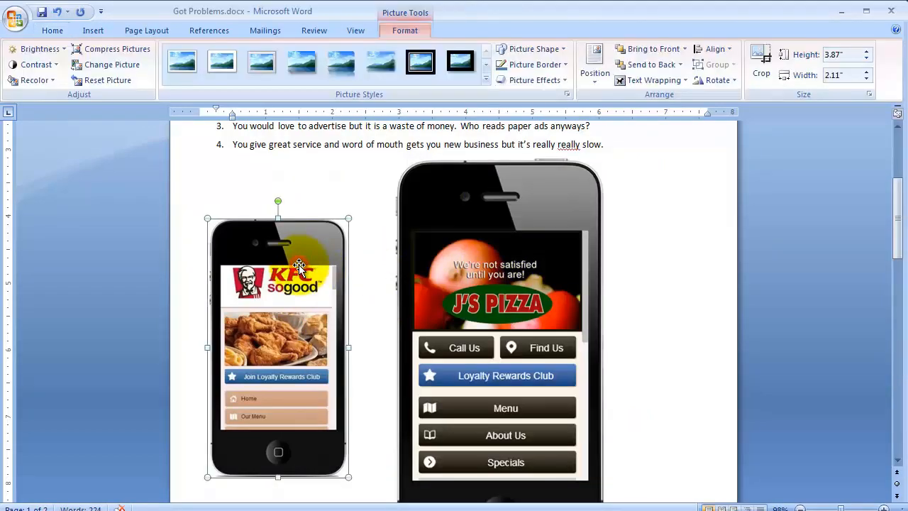
key("Delete")
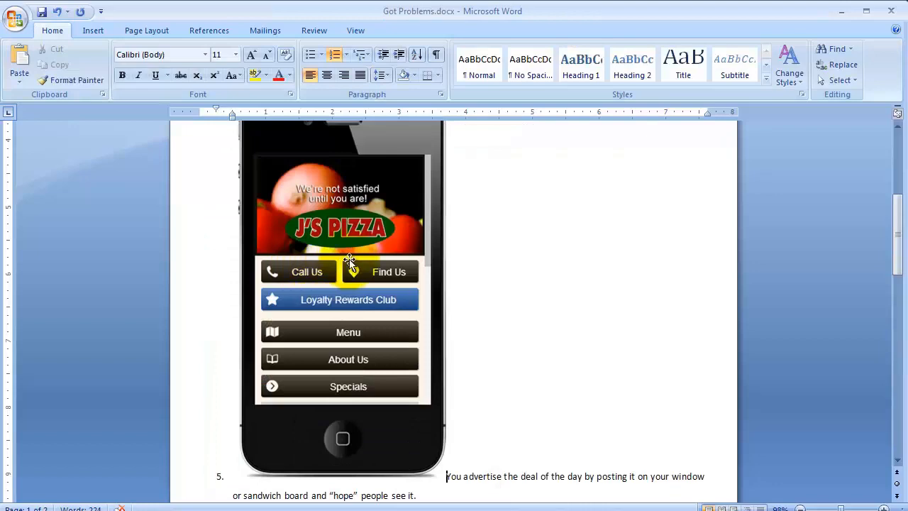
Position the J's Pizza phone picture at the page's middle left with text wrapping
left_click(385, 249)
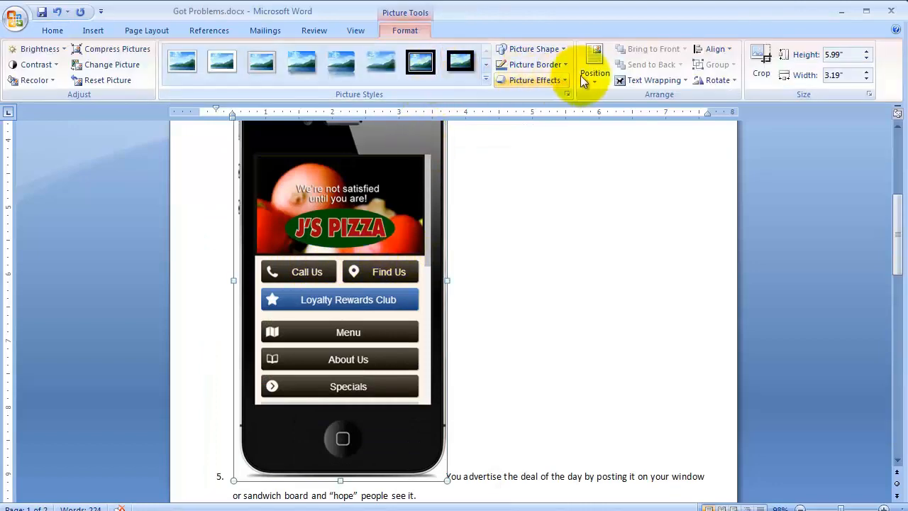
left_click(596, 66)
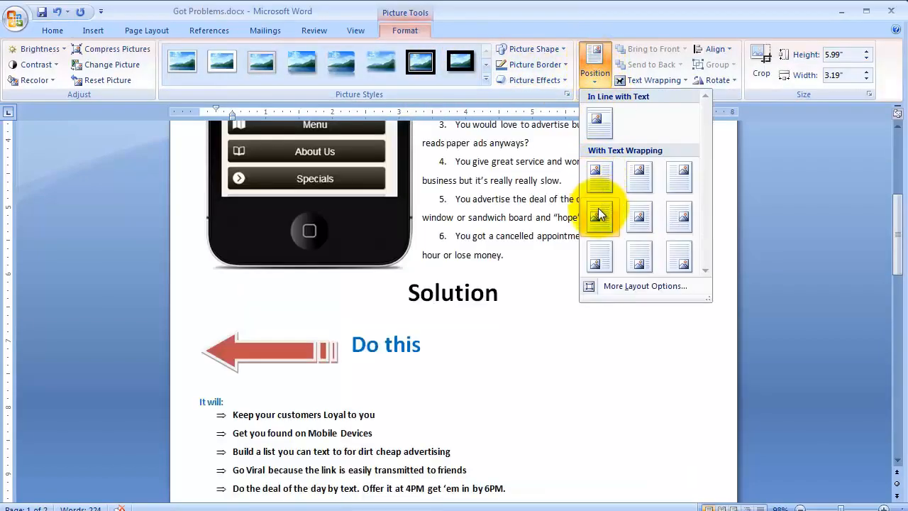
left_click(598, 210)
Shrink the J's Pizza picture to about 4.33" by 2.3" and move it below the problem list, beside the red arrow
scroll(623, 234, "up", 3)
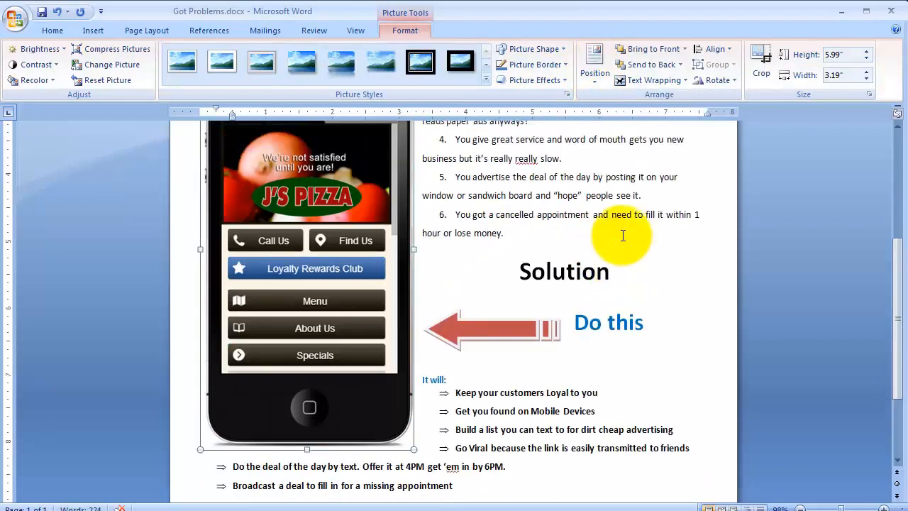
scroll(623, 234, "up", 2)
left_click_drag(410, 186, 383, 288)
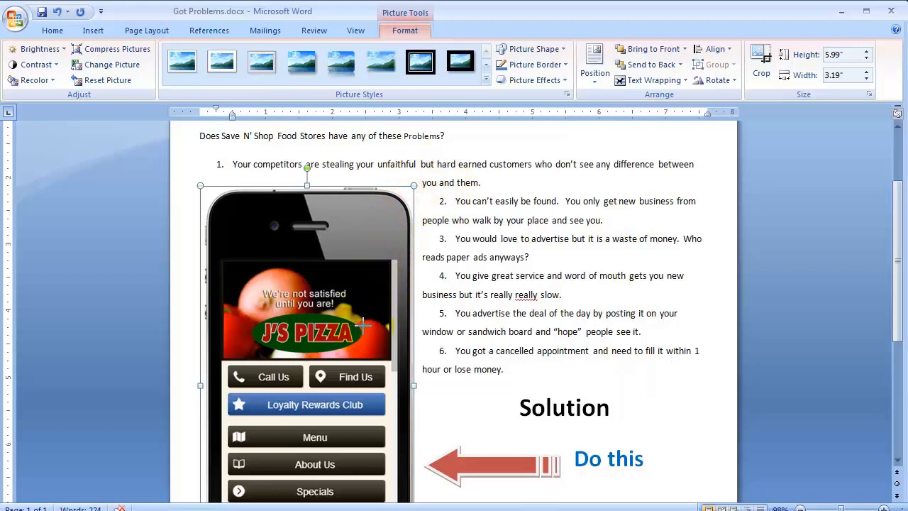
left_click_drag(355, 327, 355, 327)
scroll(585, 305, "down", 3)
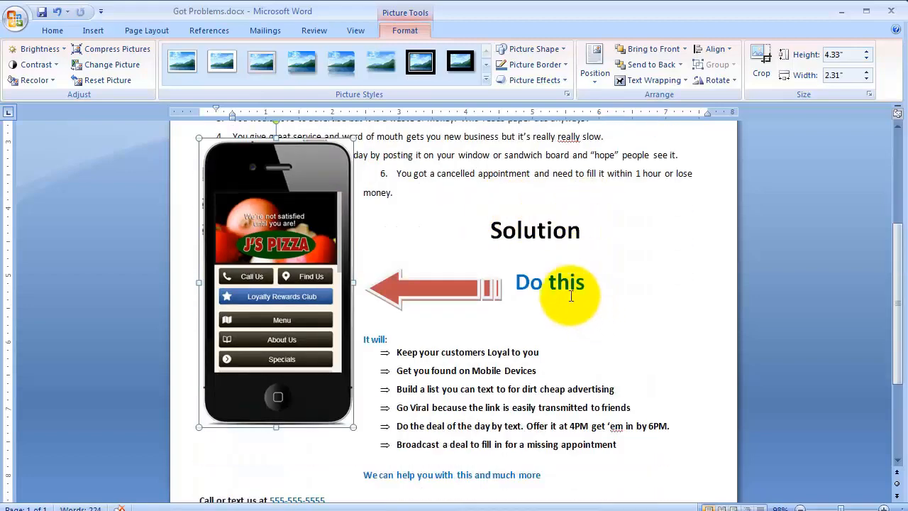
left_click_drag(323, 241, 331, 315)
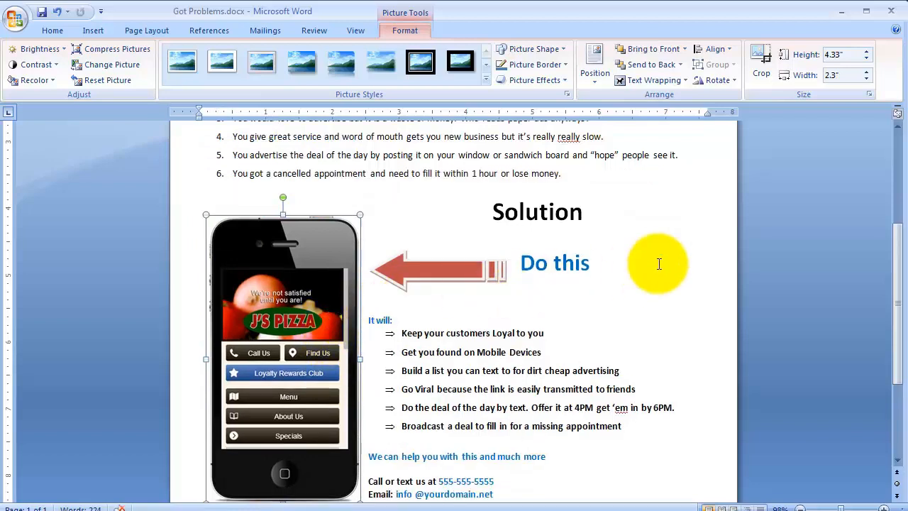
Review the flyer's layout from the numbered problem list through the Solution section to the contact details and logo
scroll(656, 261, "down", 3)
scroll(654, 259, "down", 2)
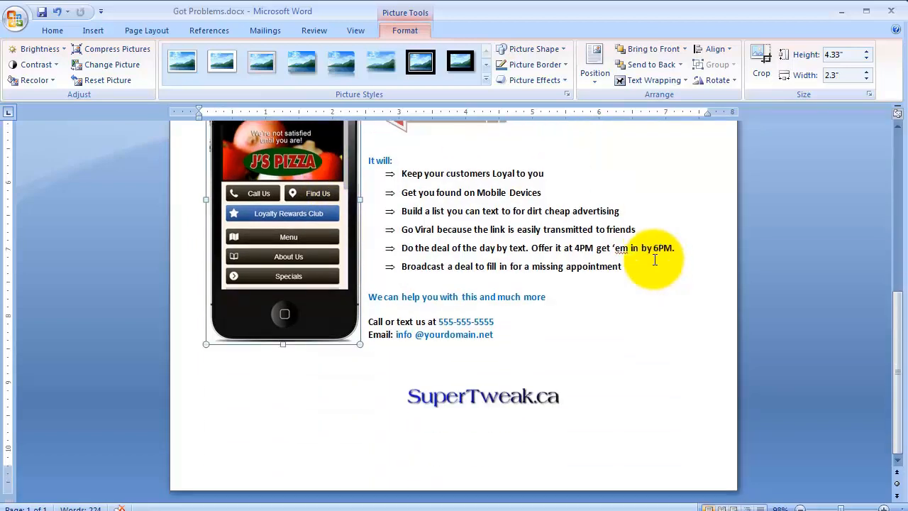
scroll(654, 260, "up", 3)
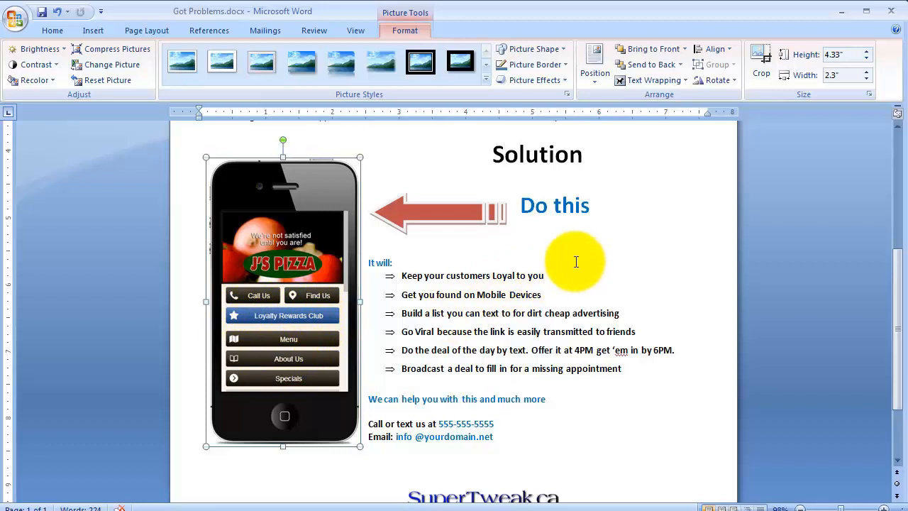
scroll(578, 261, "up", 3)
scroll(577, 261, "up", 1)
scroll(614, 262, "down", 2)
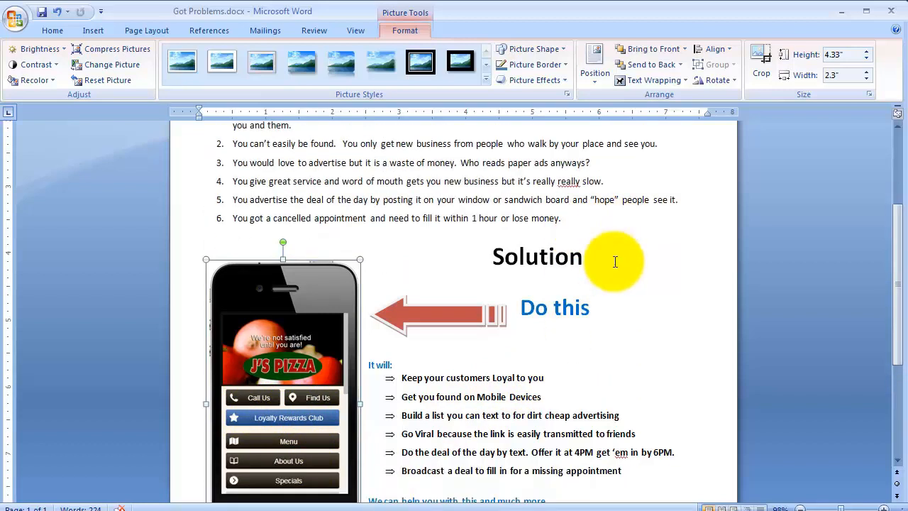
scroll(615, 261, "down", 1)
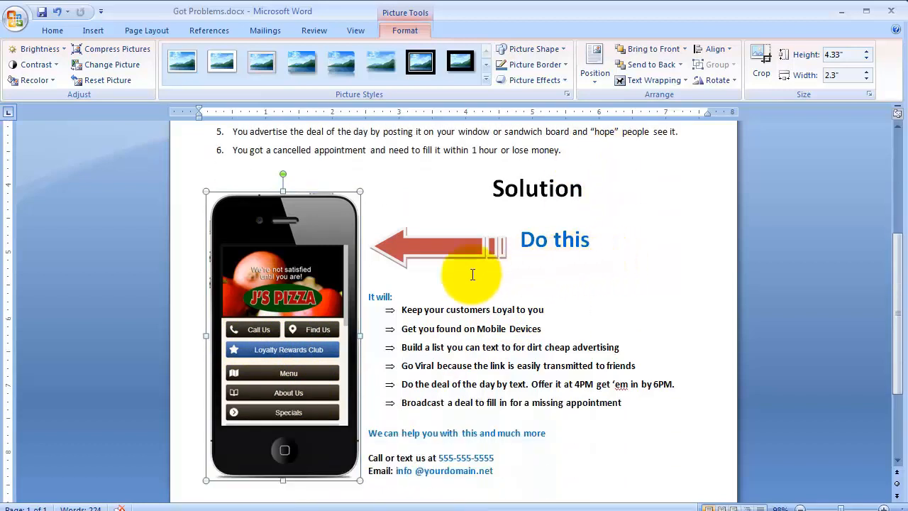
left_click(324, 509)
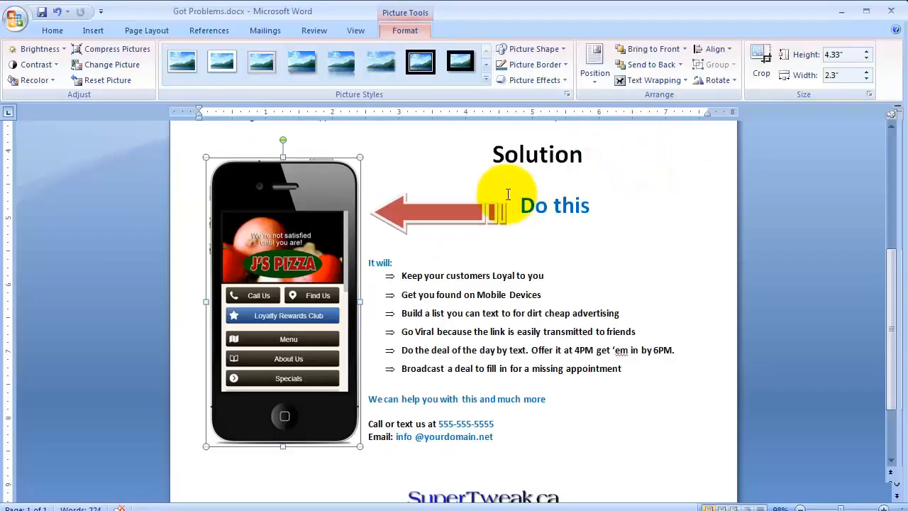
left_click(93, 31)
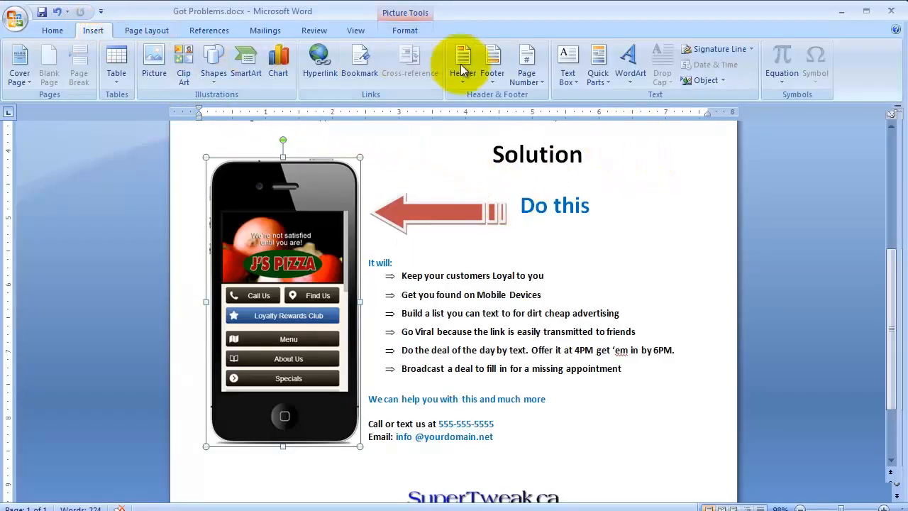
left_click(568, 54)
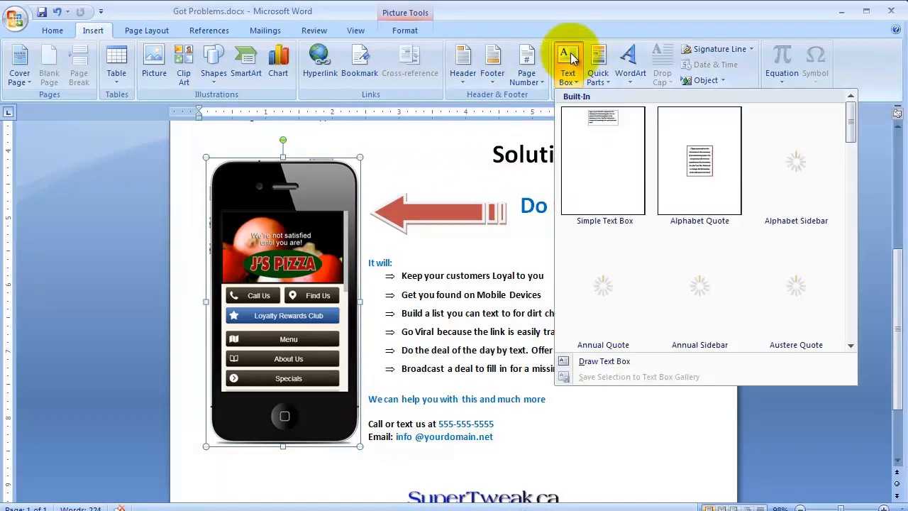
left_click(436, 151)
Insert a Simple Text Box over the numbered problem list and clear its placeholder text
scroll(622, 250, "up", 5)
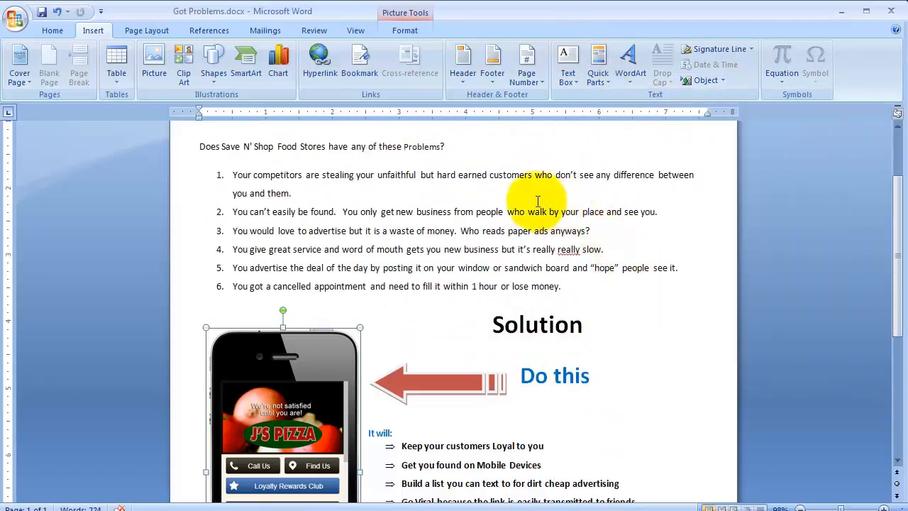
left_click(520, 175)
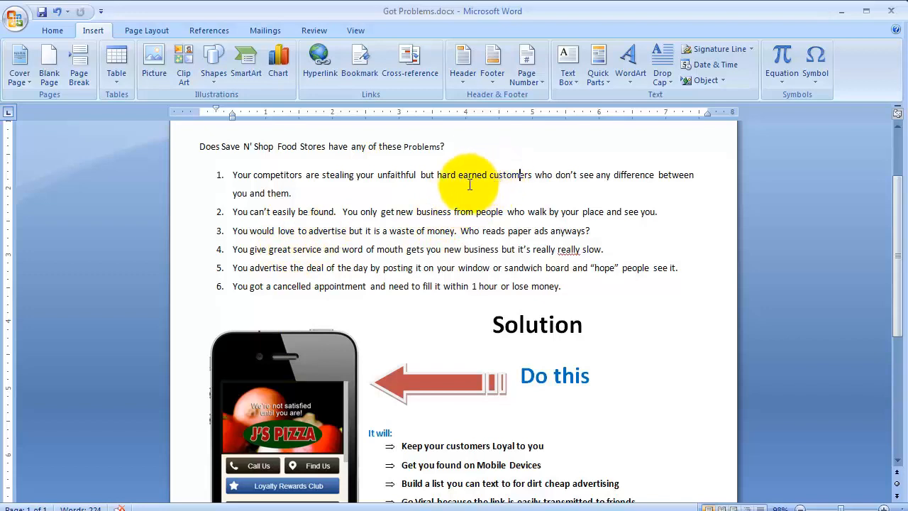
left_click(499, 176)
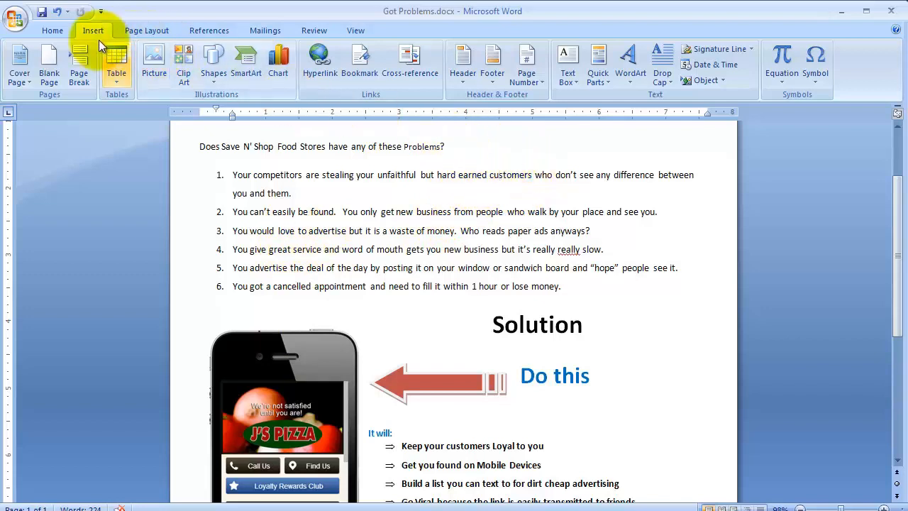
left_click(566, 59)
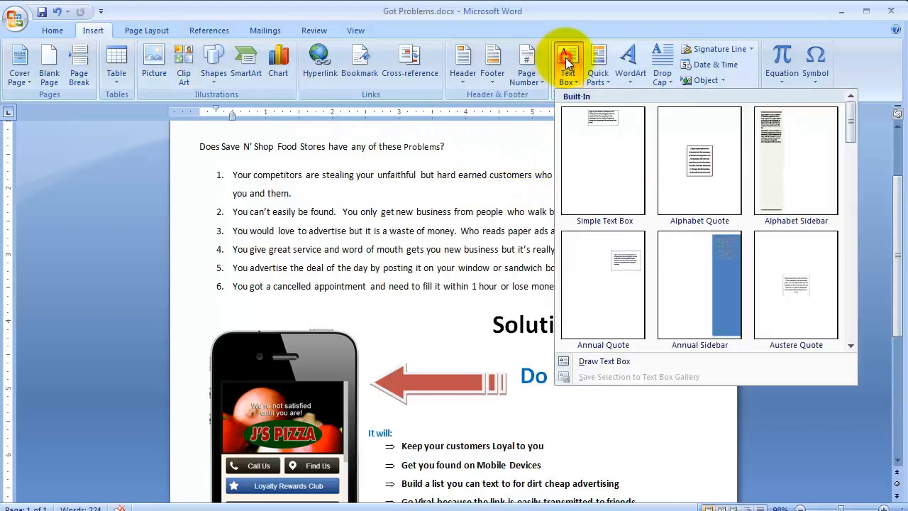
left_click(598, 116)
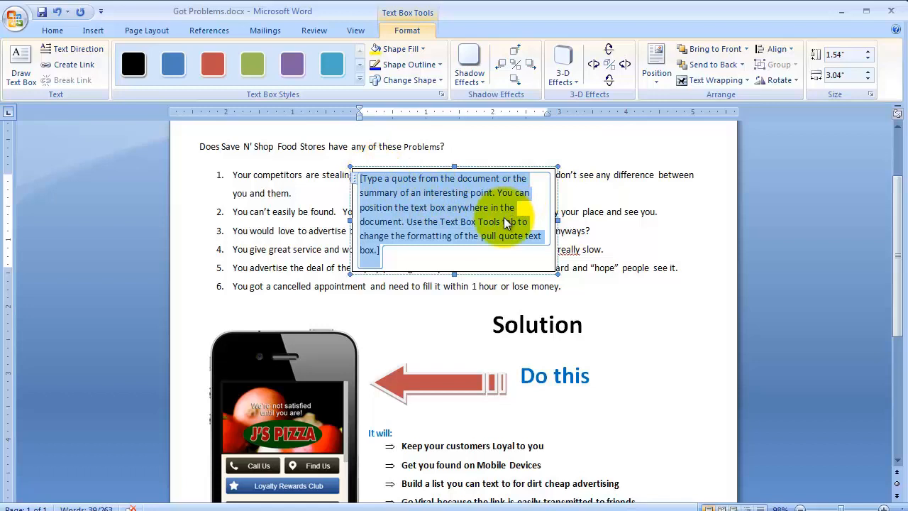
key("Delete")
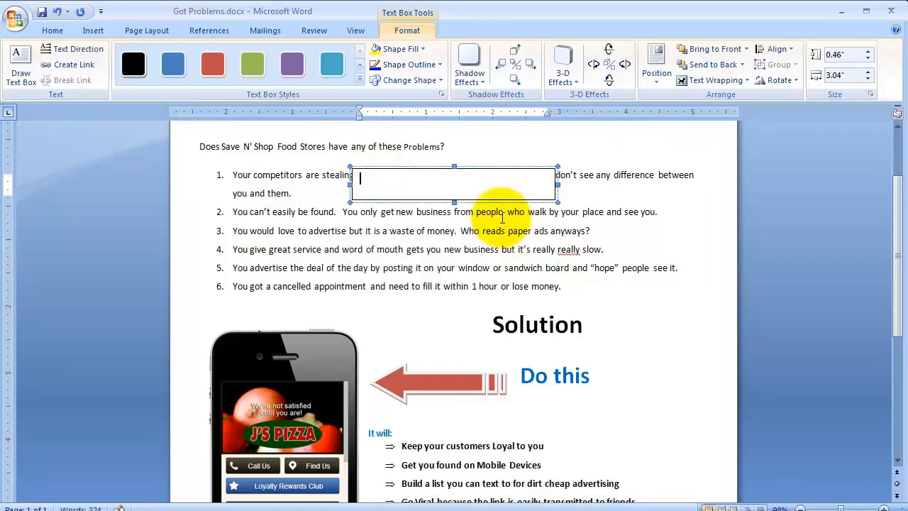
Insert the Company merge field into the empty text box
left_click(259, 33)
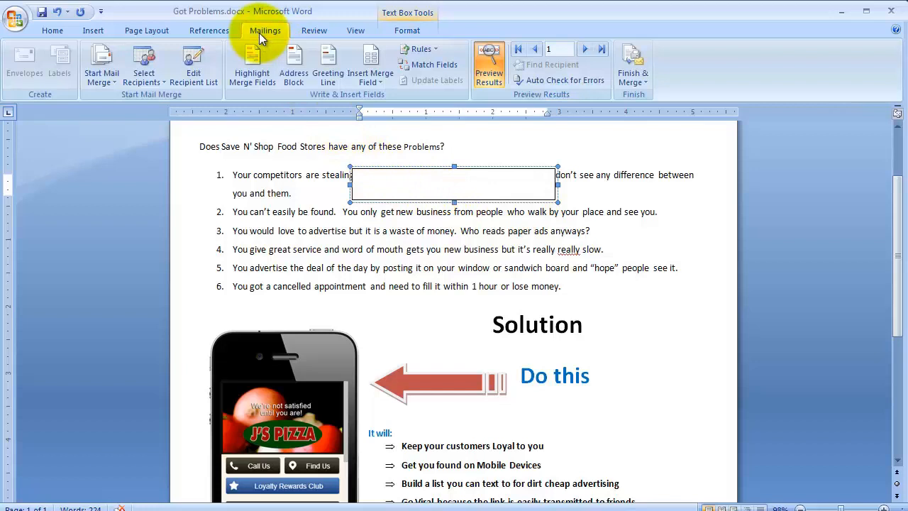
left_click(374, 82)
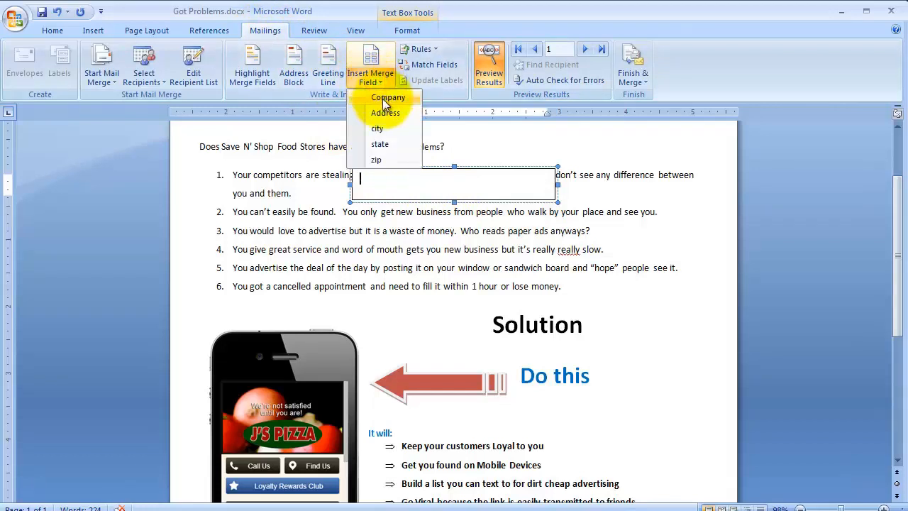
left_click(383, 99)
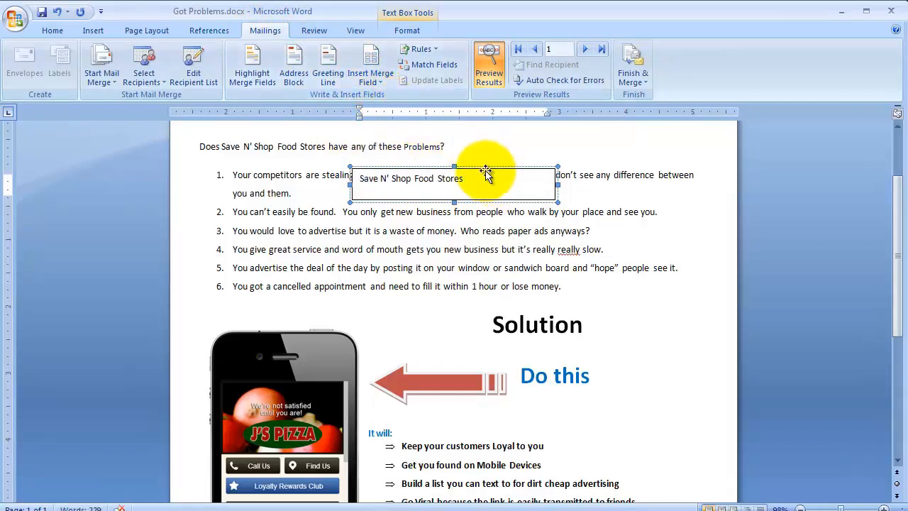
Move the company text box onto the phone picture and resize it to cover the J's Pizza banner above the Call Us and Find Us buttons
left_click_drag(489, 170, 446, 378)
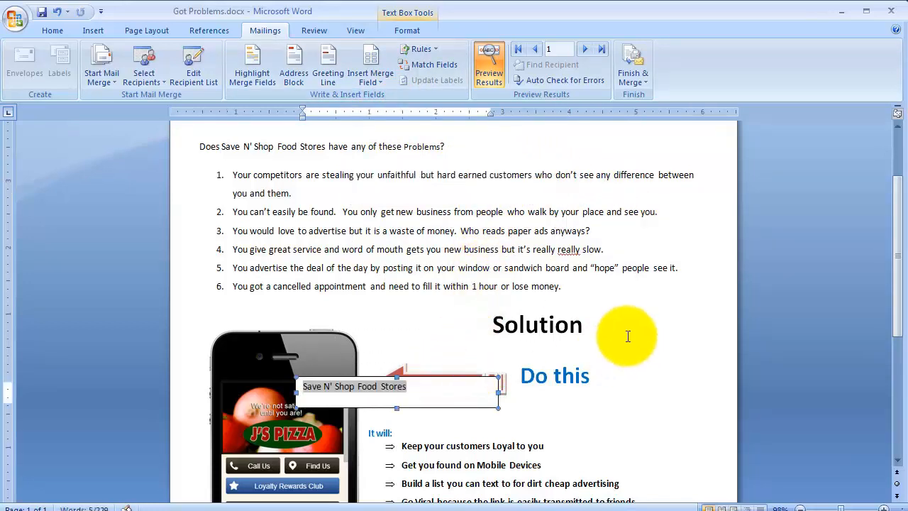
scroll(629, 339, "down", 3)
left_click_drag(415, 275, 341, 280)
left_click_drag(422, 294, 347, 293)
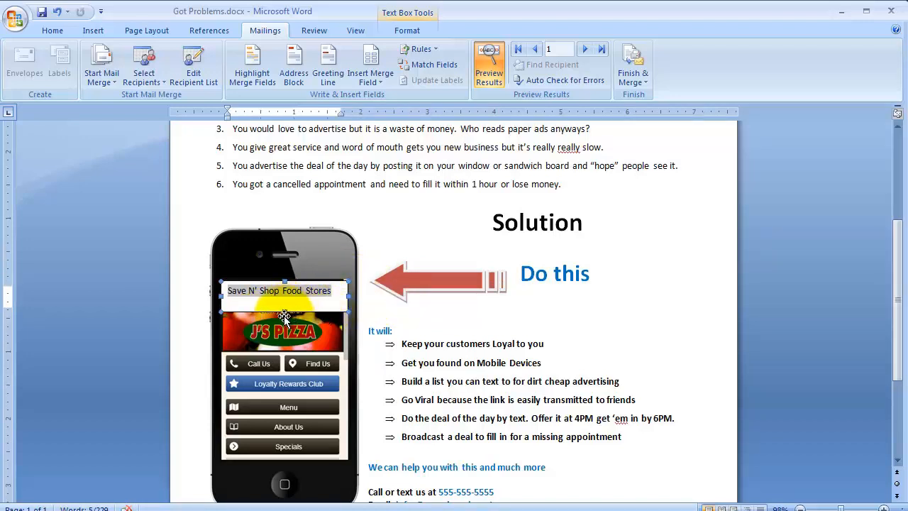
left_click_drag(284, 312, 285, 351)
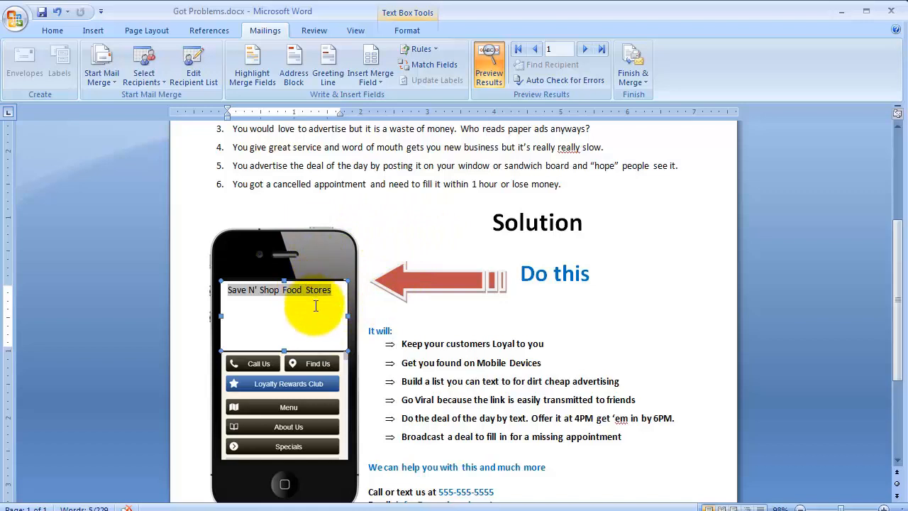
right_click(347, 285)
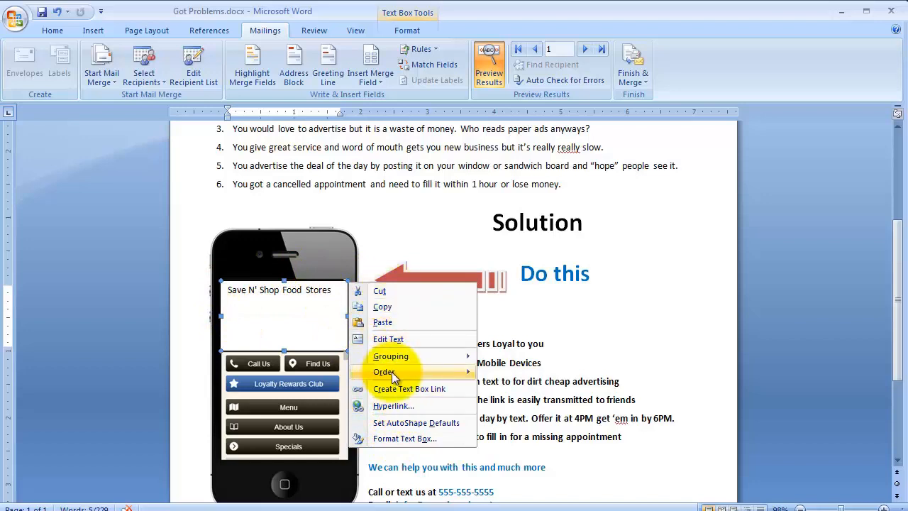
mouse_move(453, 375)
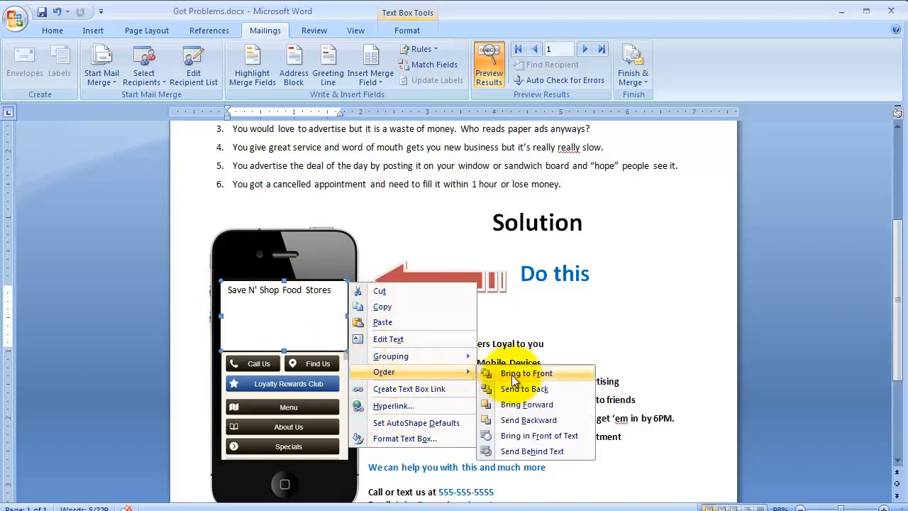
left_click(661, 291)
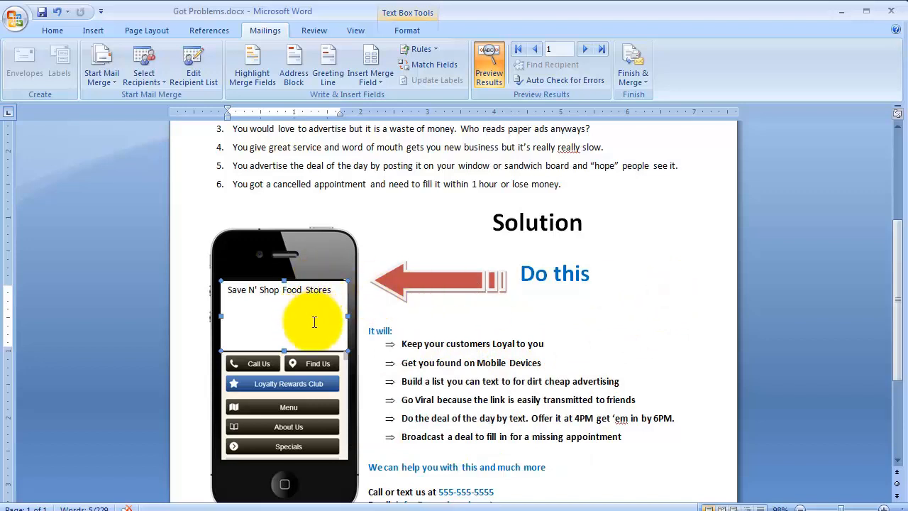
Format the company name in the phone's text box as bold Castellar, size 12
key("ctrl+a")
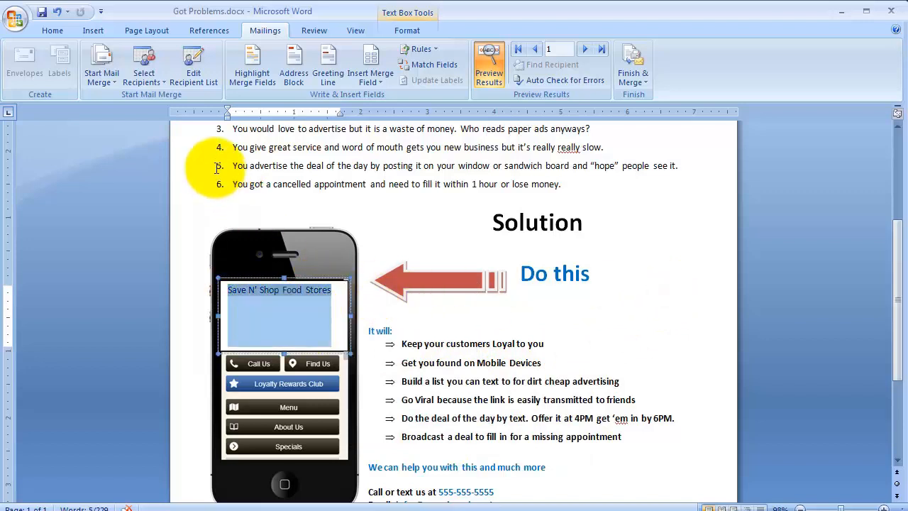
left_click(54, 32)
left_click(205, 54)
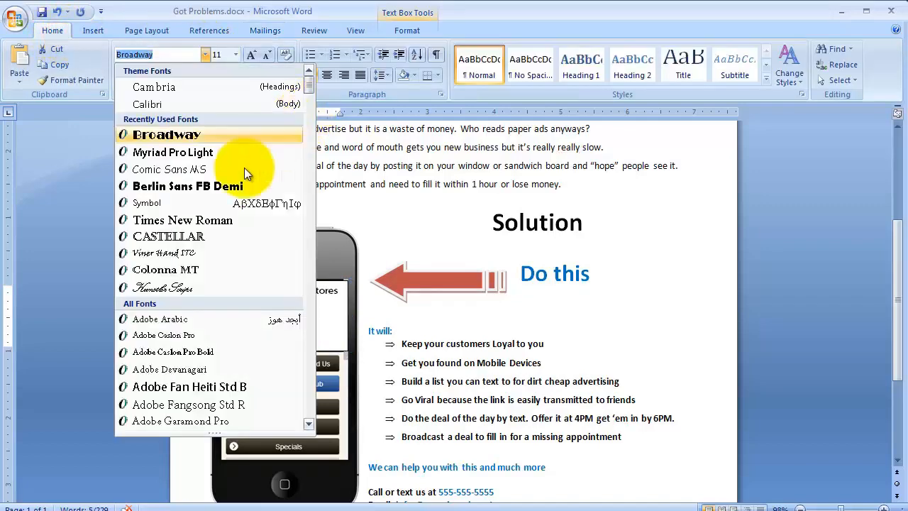
left_click(166, 235)
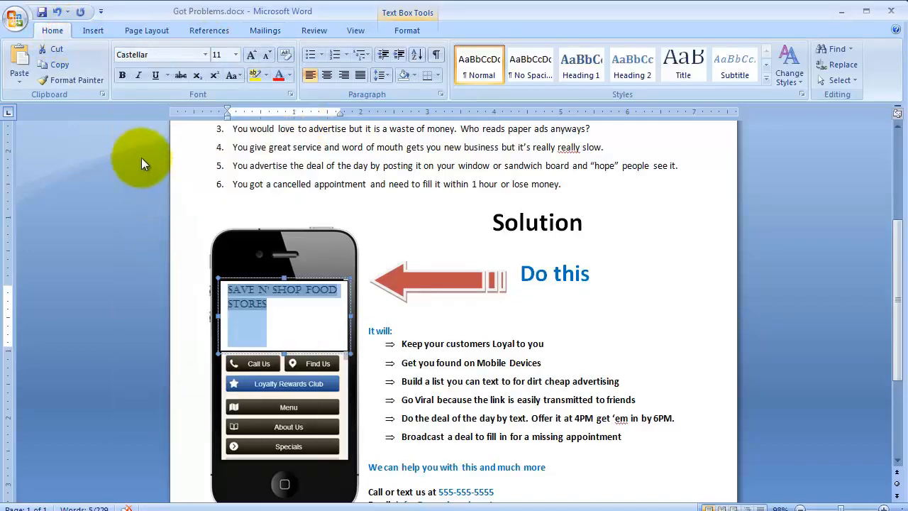
left_click(121, 75)
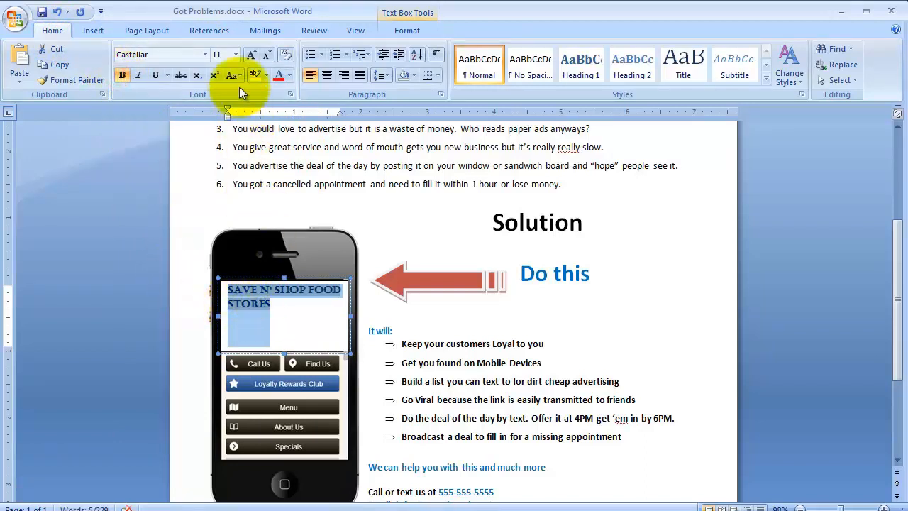
left_click(234, 54)
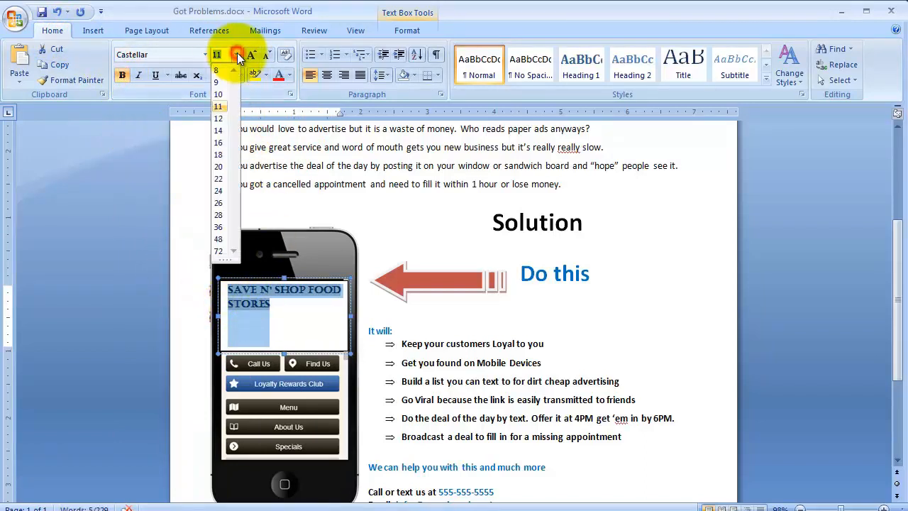
left_click(224, 119)
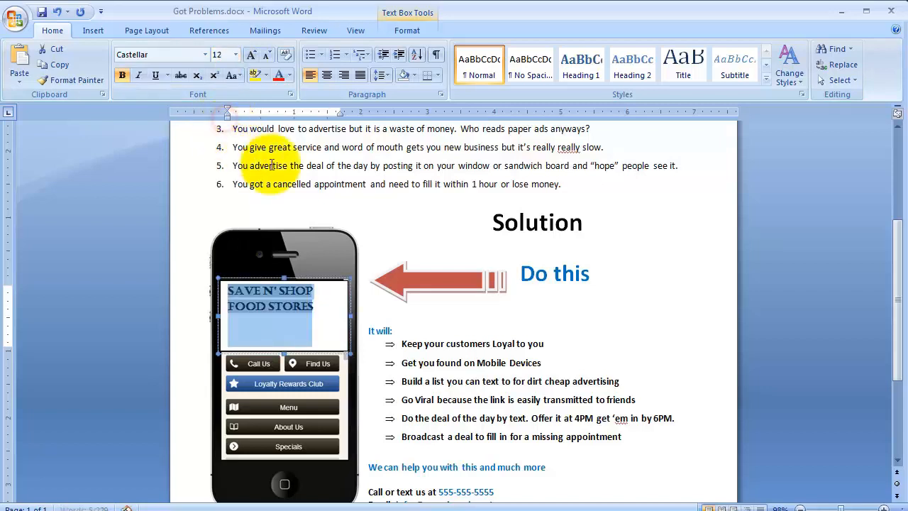
left_click(622, 288)
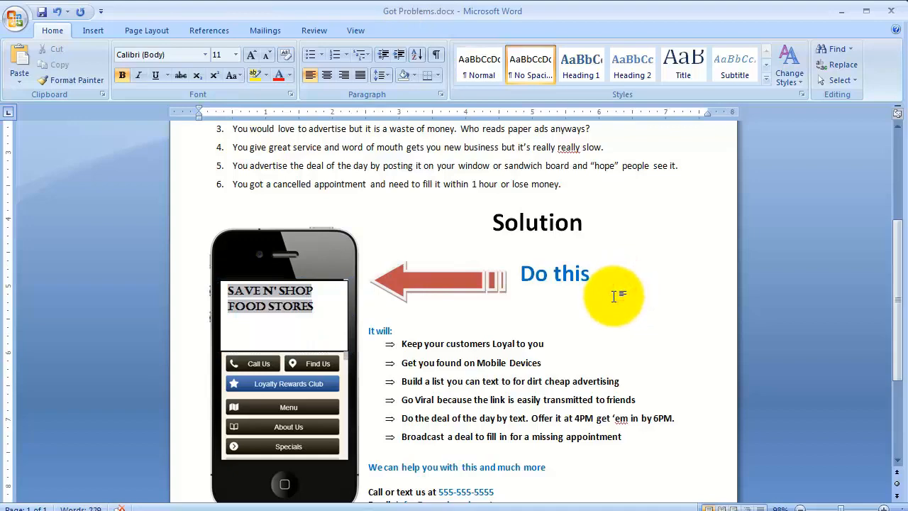
Page forward through the mail merge preview to record 16 and check the company name in the heading and on the phone
scroll(611, 296, "down", 2)
scroll(608, 296, "up", 2)
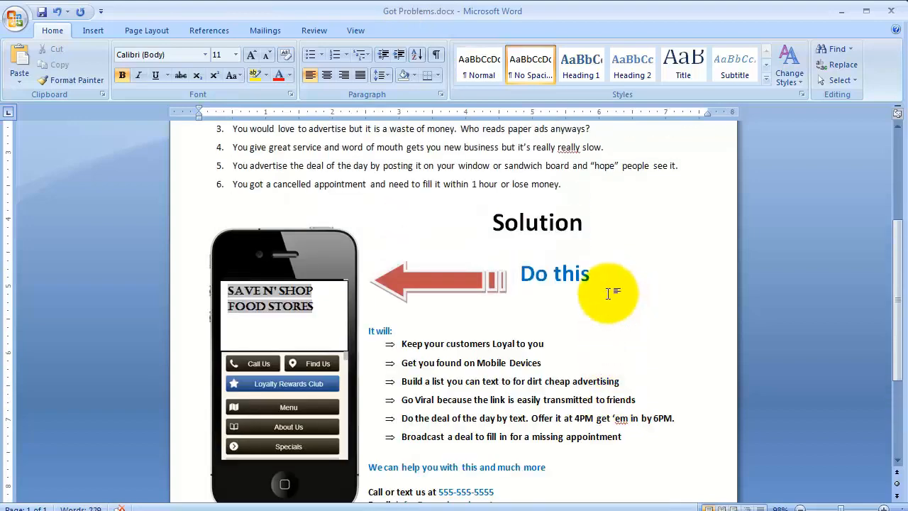
left_click(261, 30)
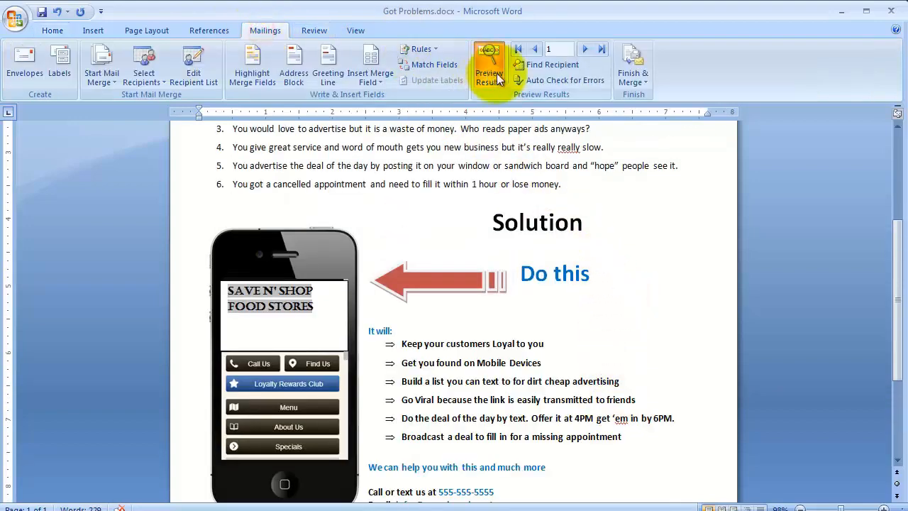
left_click(582, 49)
left_click(581, 50)
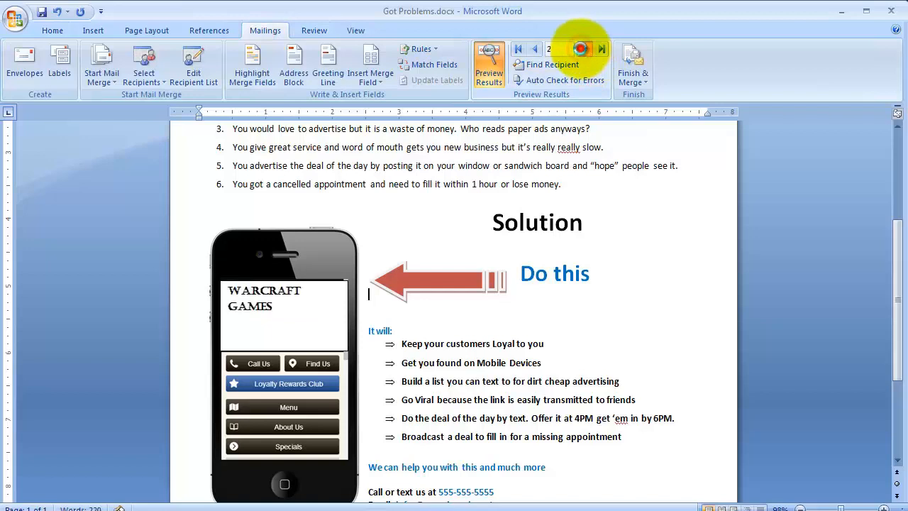
left_click(581, 50)
left_click(582, 49)
left_click(582, 49)
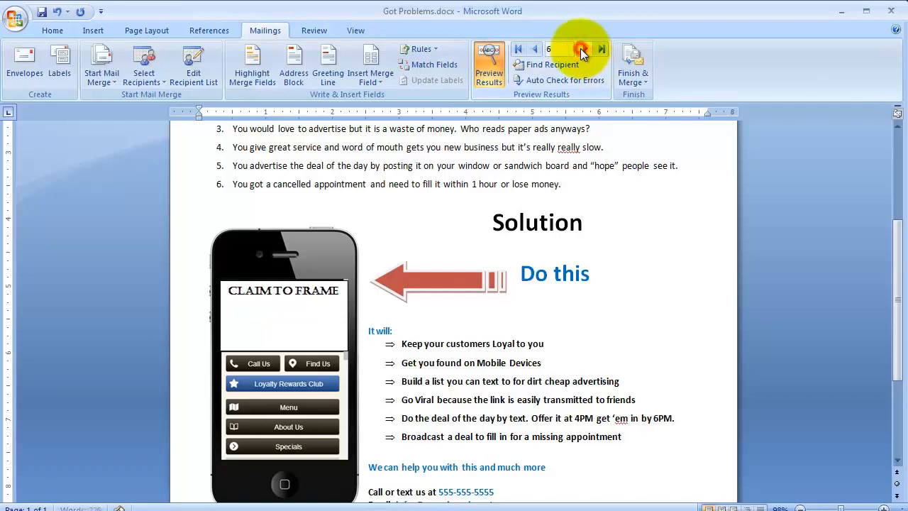
left_click(582, 50)
left_click(582, 49)
left_click(581, 50)
left_click(581, 49)
left_click(582, 49)
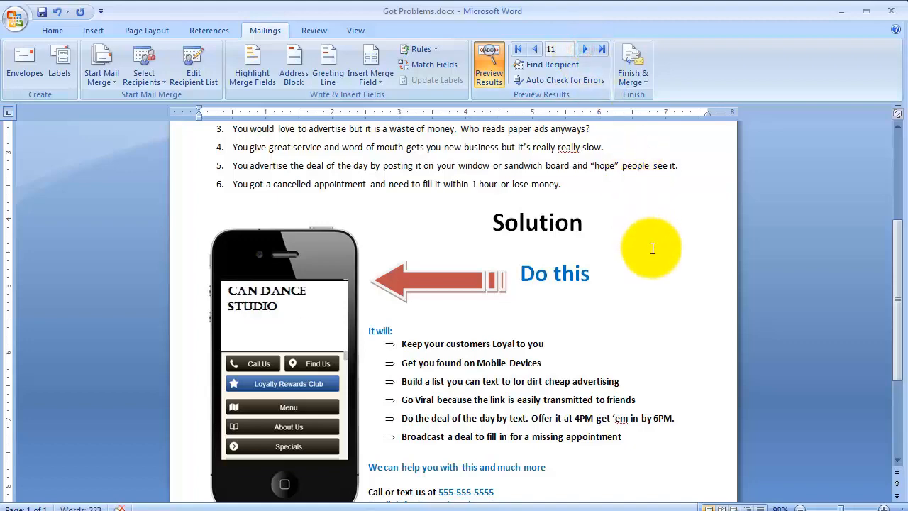
scroll(651, 247, "up", 1)
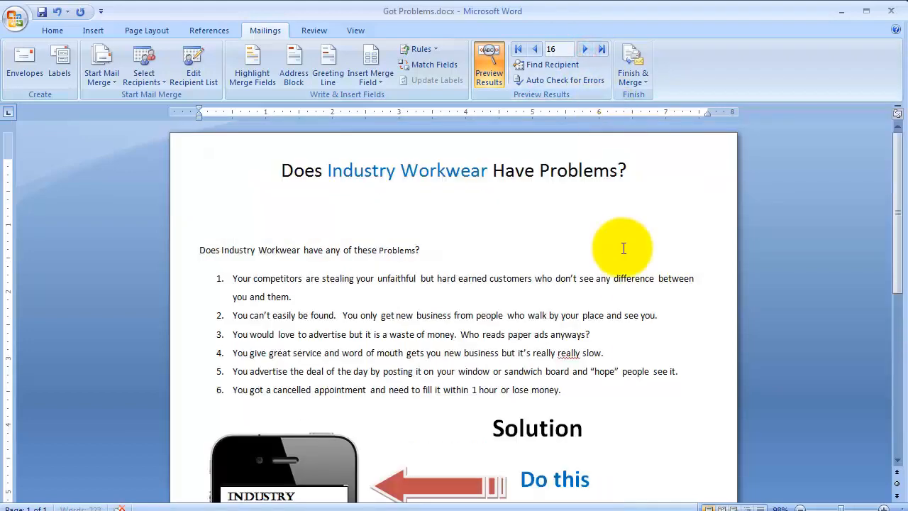
scroll(624, 248, "down", 5)
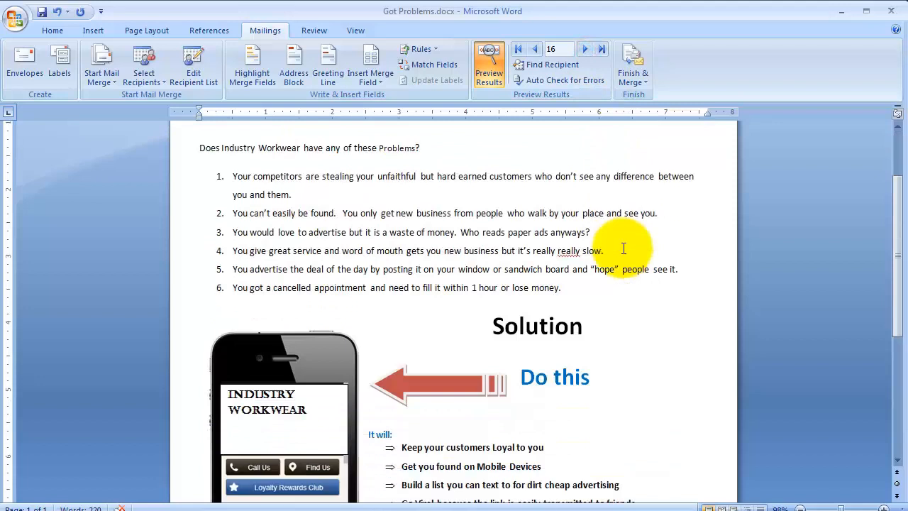
Merge all records into a new document of individual flyers and look through its first pages
left_click(628, 60)
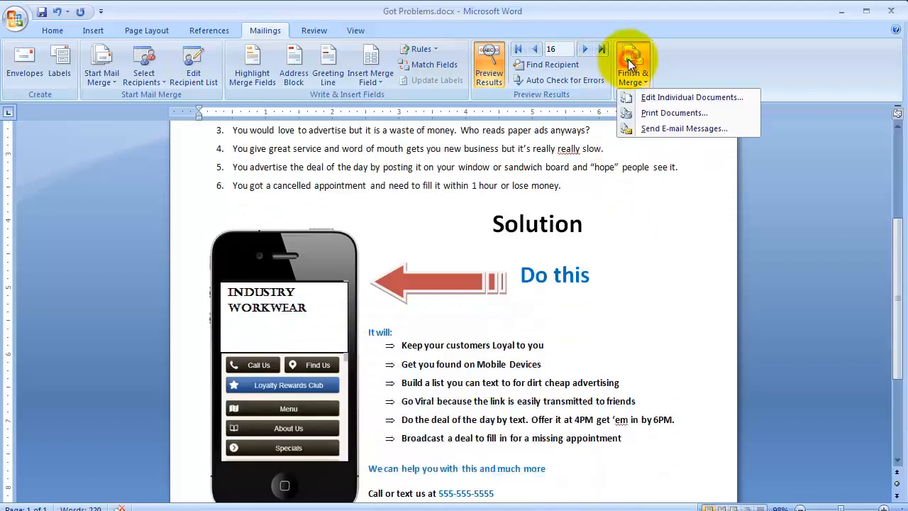
left_click(649, 97)
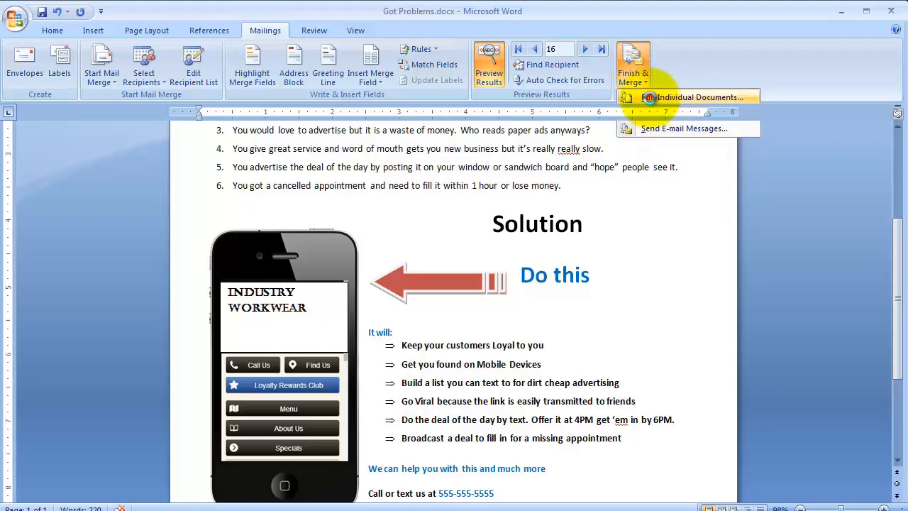
left_click(443, 294)
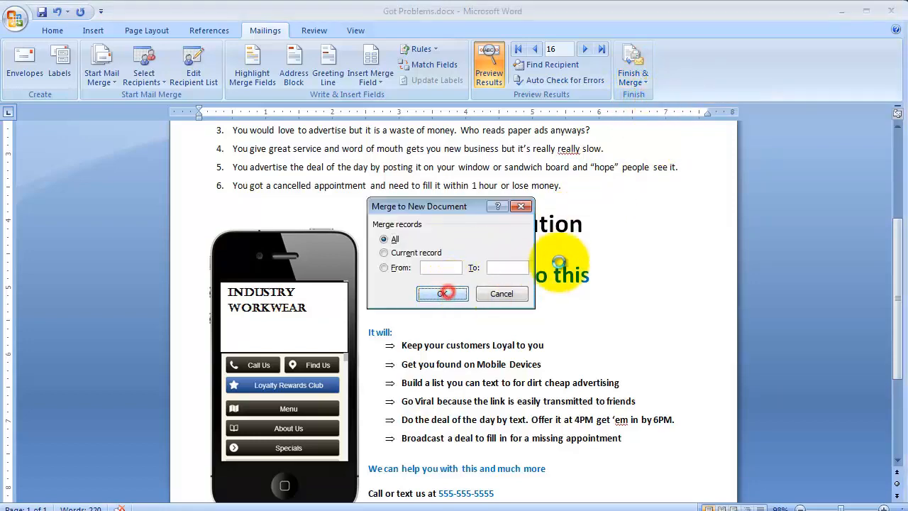
scroll(670, 231, "down", 15)
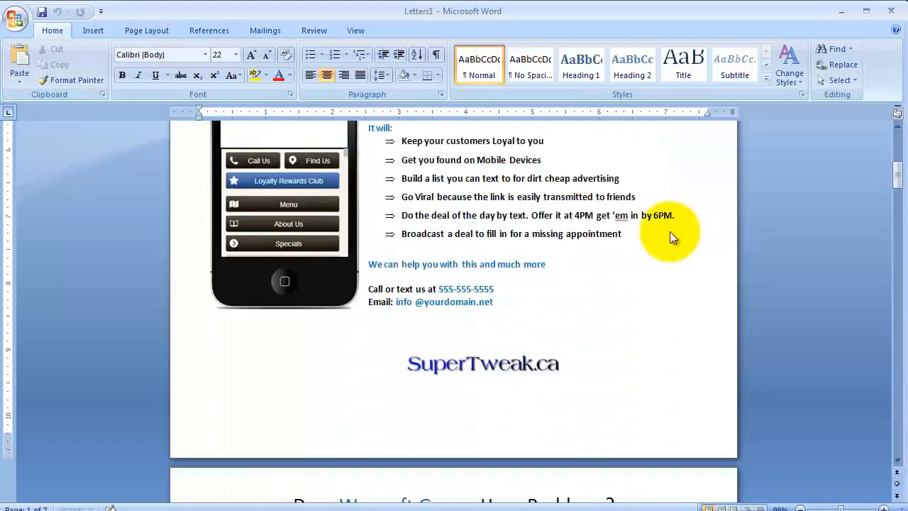
scroll(670, 231, "down", 20)
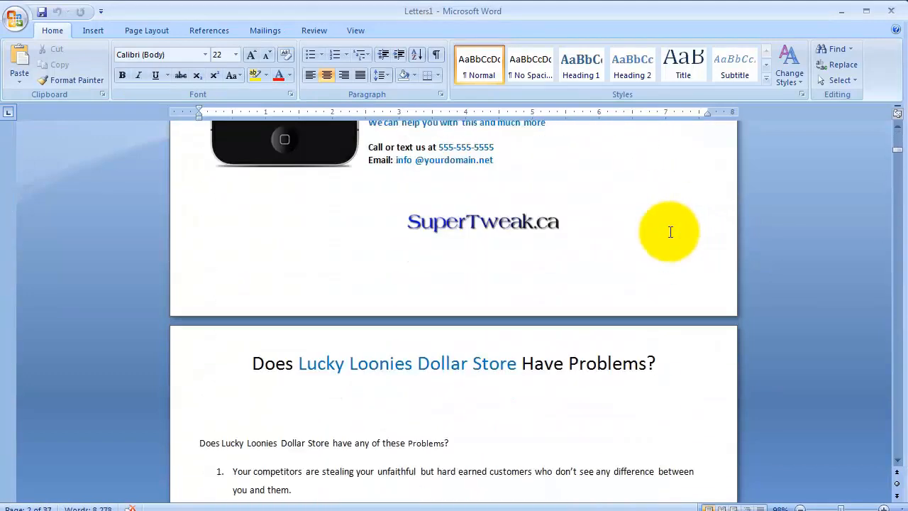
scroll(669, 231, "down", 15)
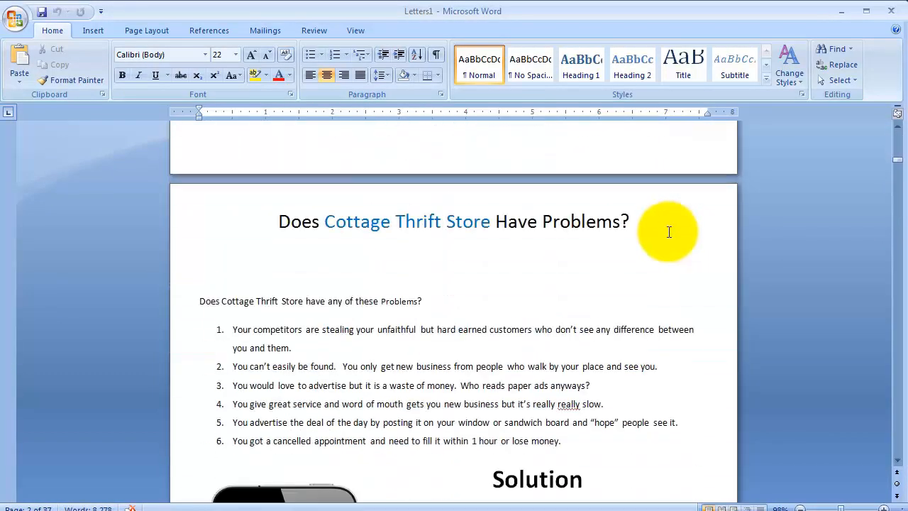
Look through the merged flyers and check each company name in the heading and on the phone
scroll(669, 232, "down", 15)
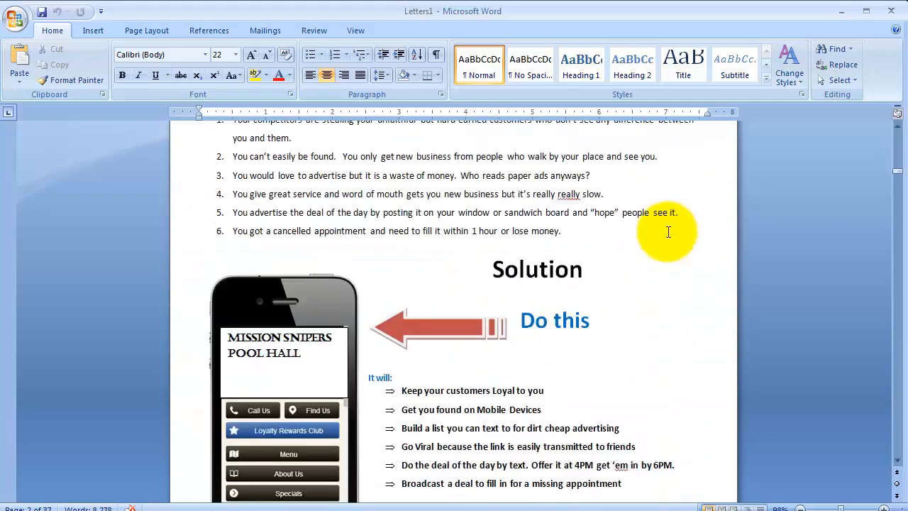
scroll(667, 232, "down", 4)
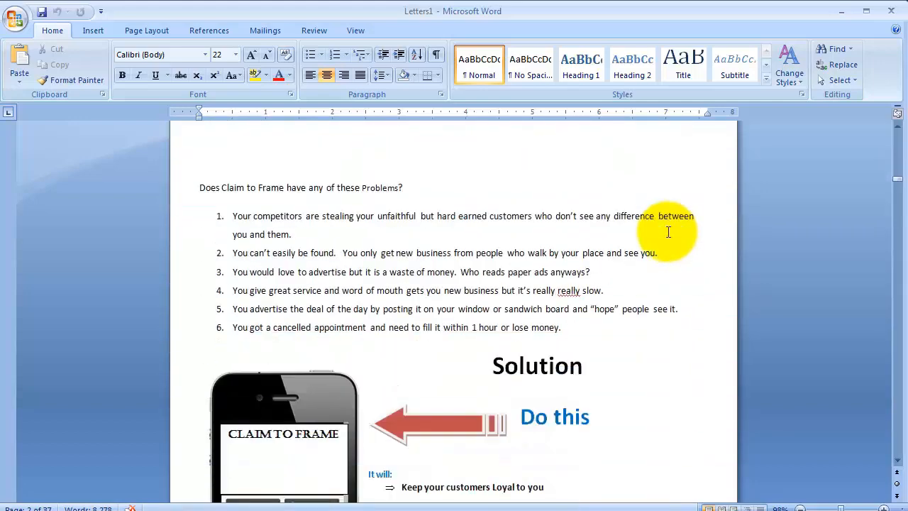
scroll(668, 232, "down", 2)
scroll(667, 230, "down", 14)
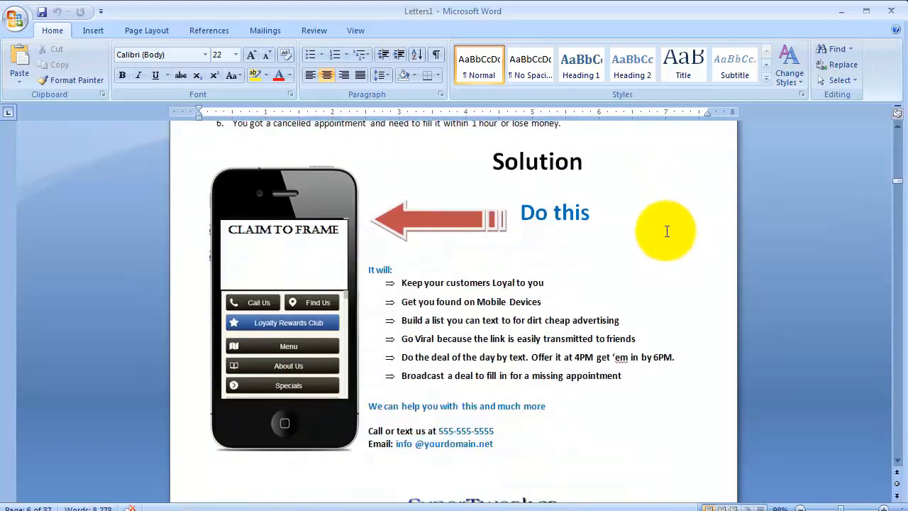
scroll(666, 231, "down", 9)
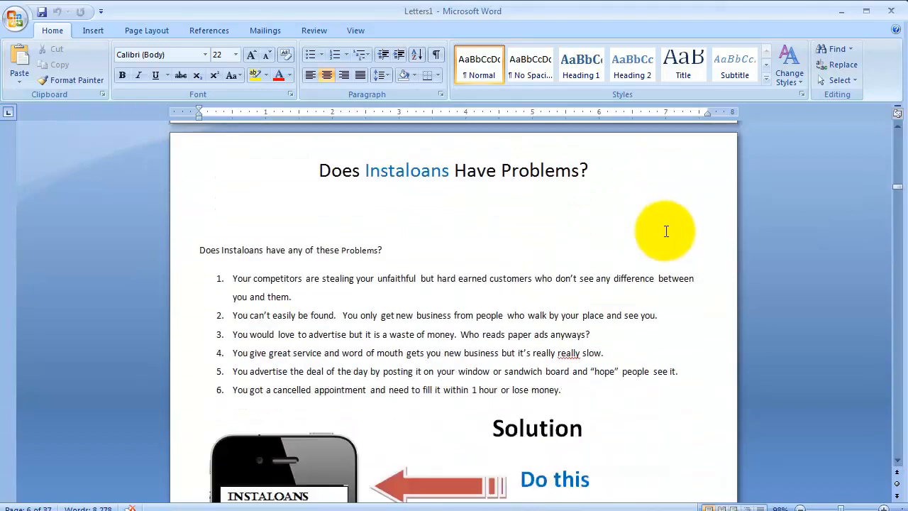
scroll(666, 231, "down", 13)
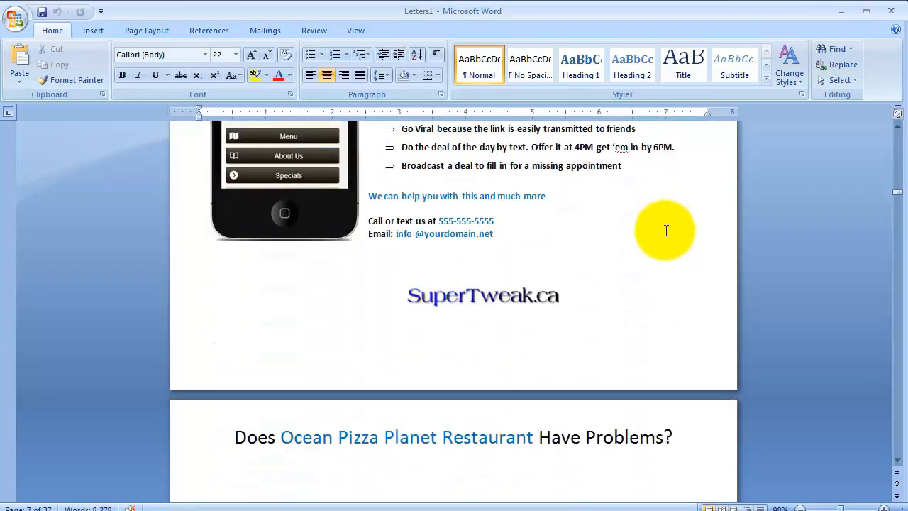
scroll(666, 230, "down", 10)
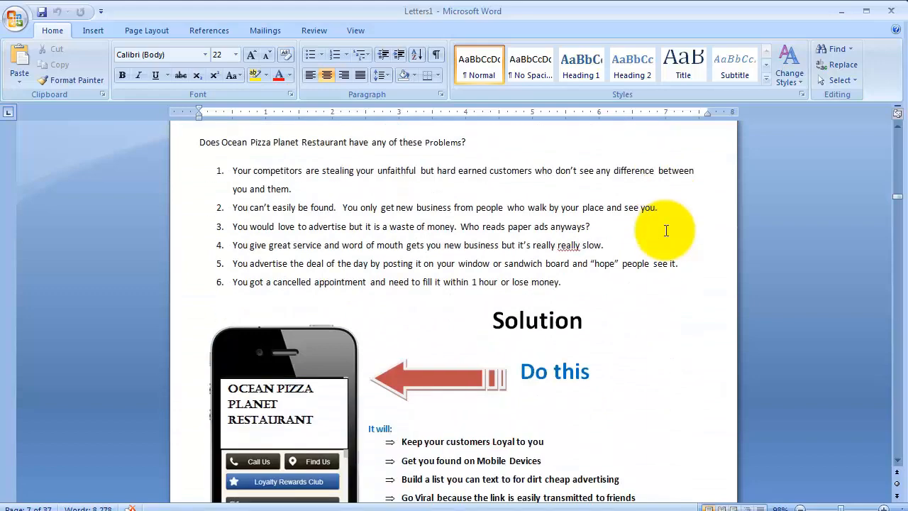
scroll(666, 231, "down", 17)
scroll(666, 231, "down", 3)
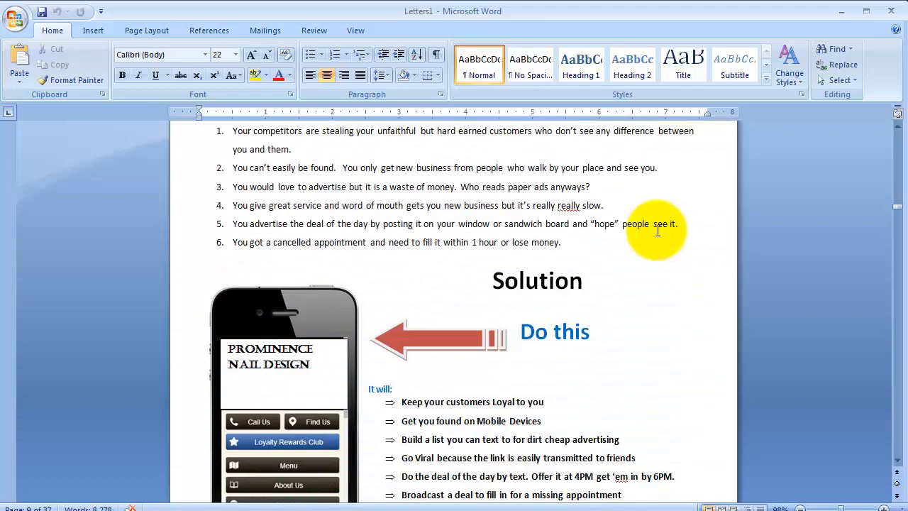
scroll(656, 231, "down", 4)
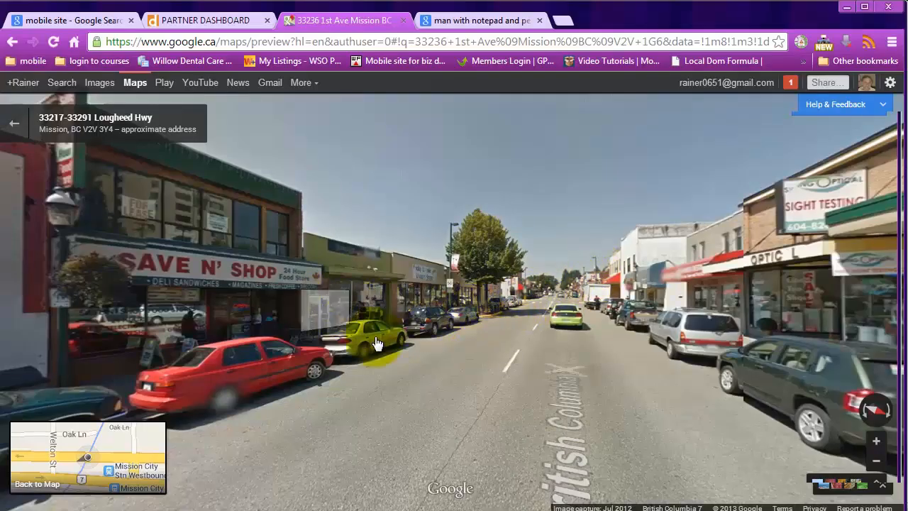
Turn and move the Street View until it faces the Save N' Shop storefront head-on
left_click(277, 293)
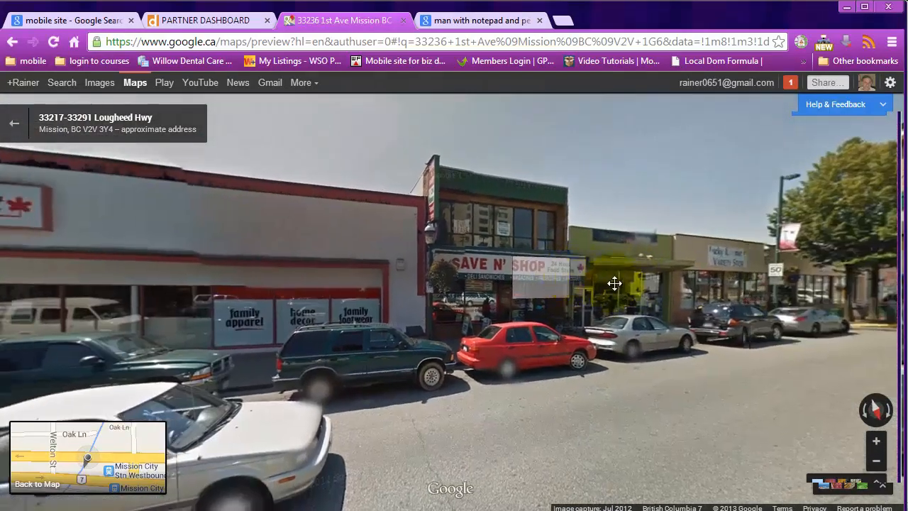
left_click_drag(614, 283, 652, 309)
left_click(706, 457)
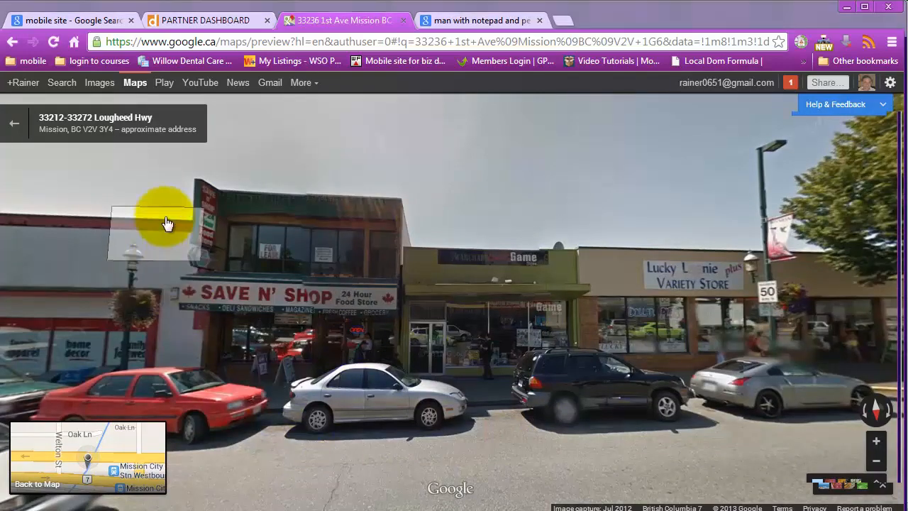
Capture the Save N' Shop storefront from Street View with the Snipping Tool and copy the snip
key("ctrl+alt+s")
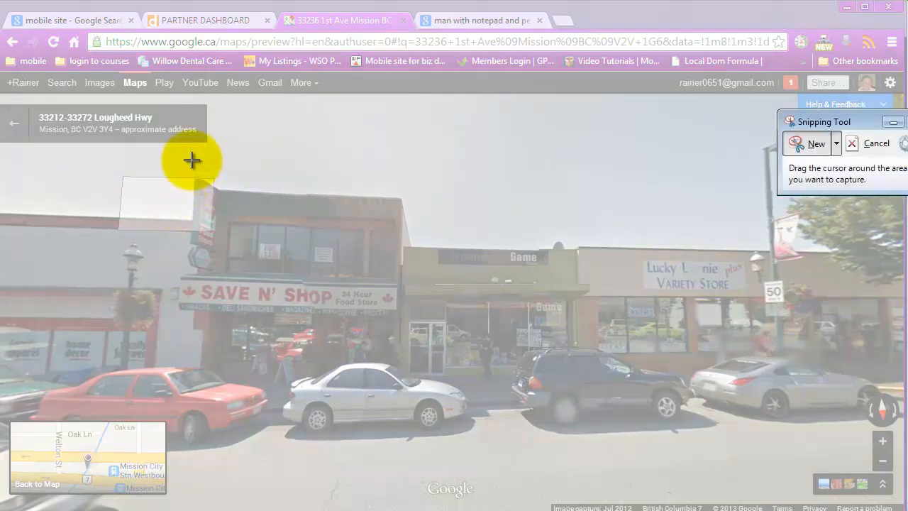
left_click_drag(191, 160, 406, 433)
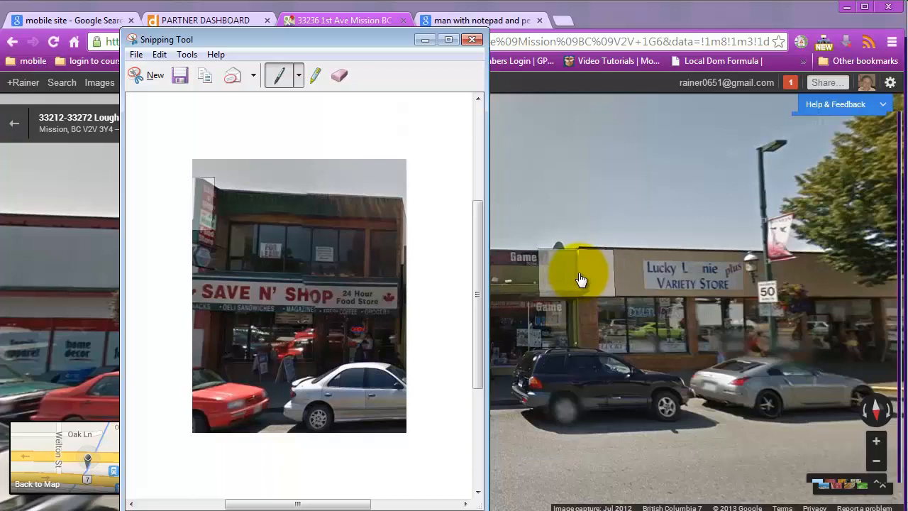
left_click(159, 57)
left_click(178, 72)
Switch to the merged Word document and paste the storefront picture on the blank line below the Save N' Shop Food Stores heading
left_click(525, 497)
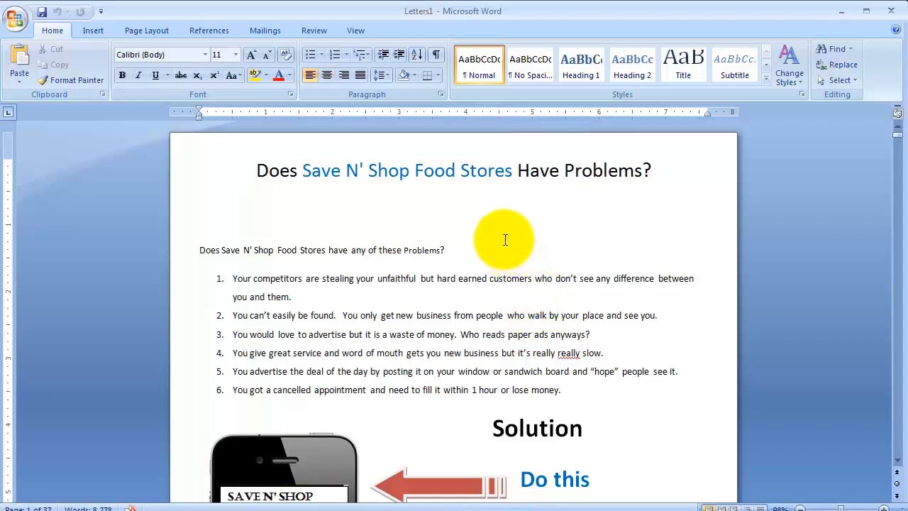
left_click(247, 227)
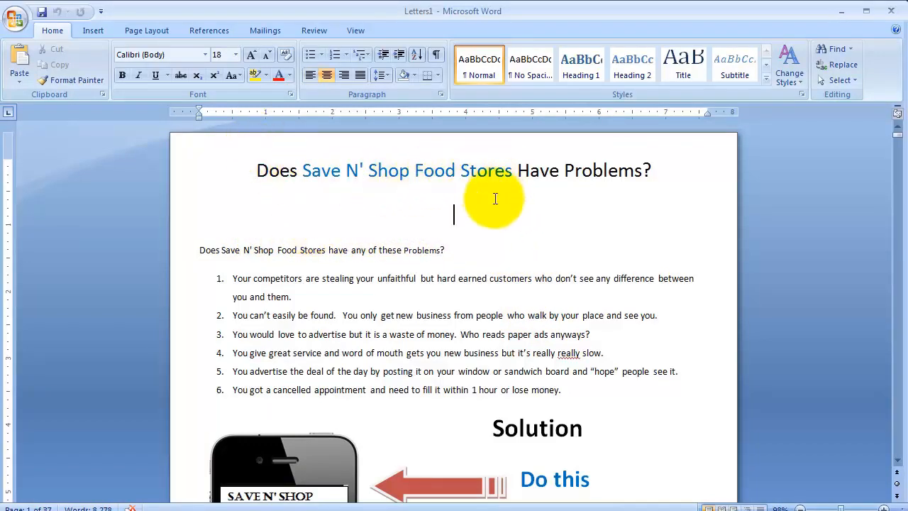
right_click(481, 222)
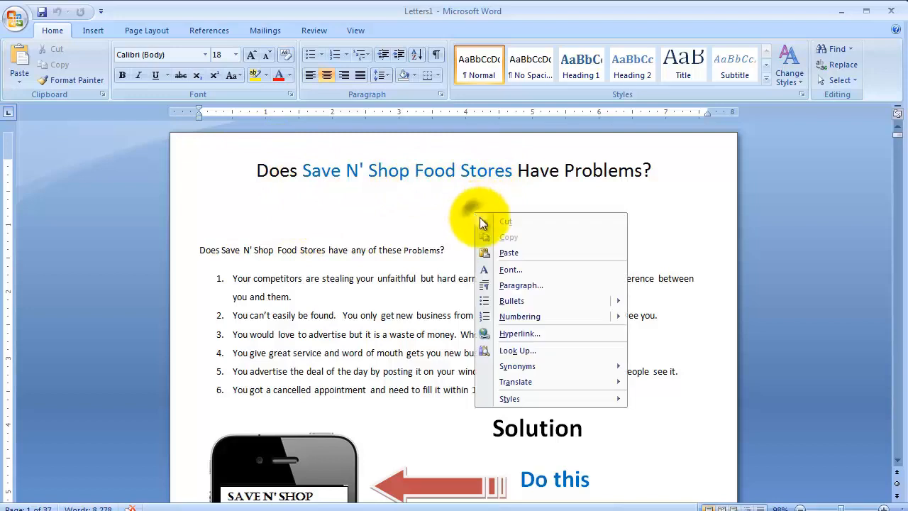
left_click(505, 254)
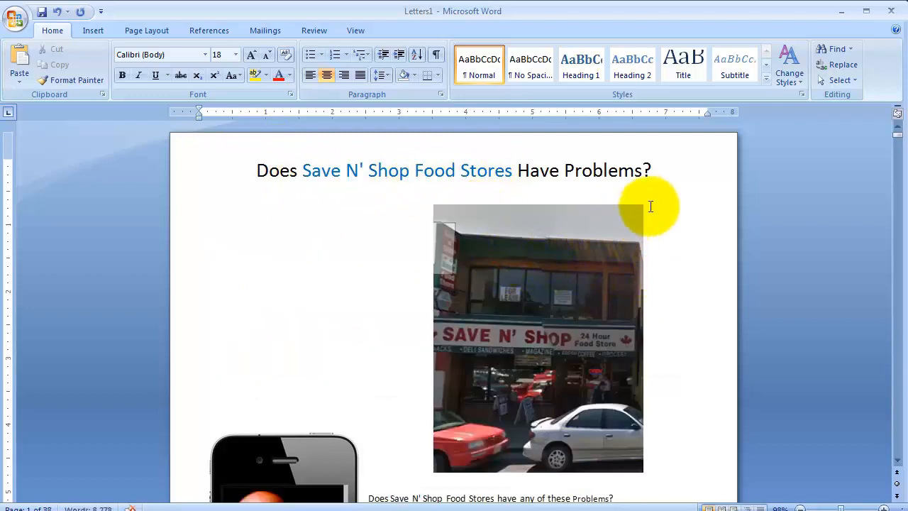
Position the storefront picture in the top left of the page with text wrapping around it
left_click(593, 250)
double_click(593, 250)
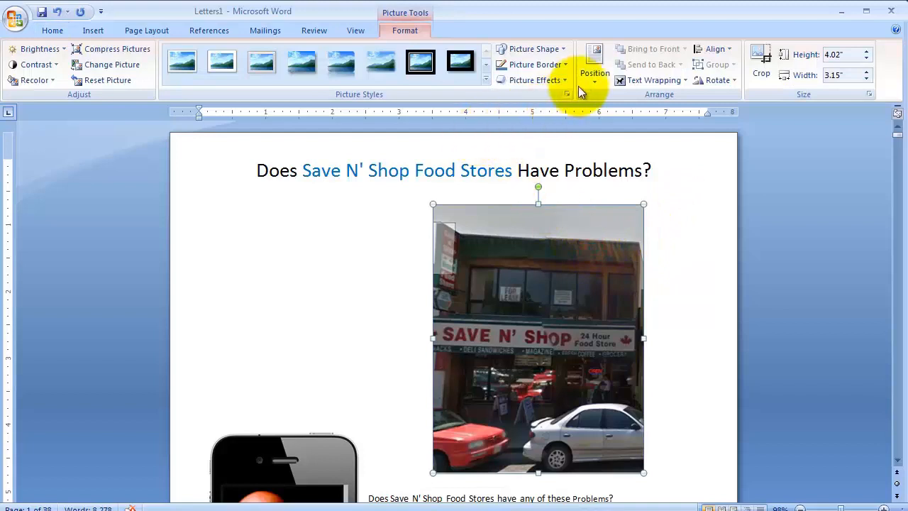
left_click(594, 62)
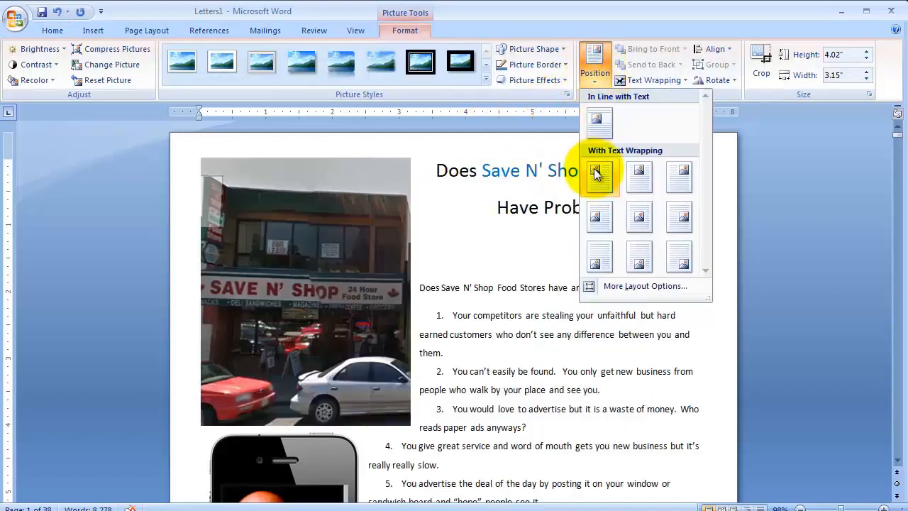
left_click(599, 175)
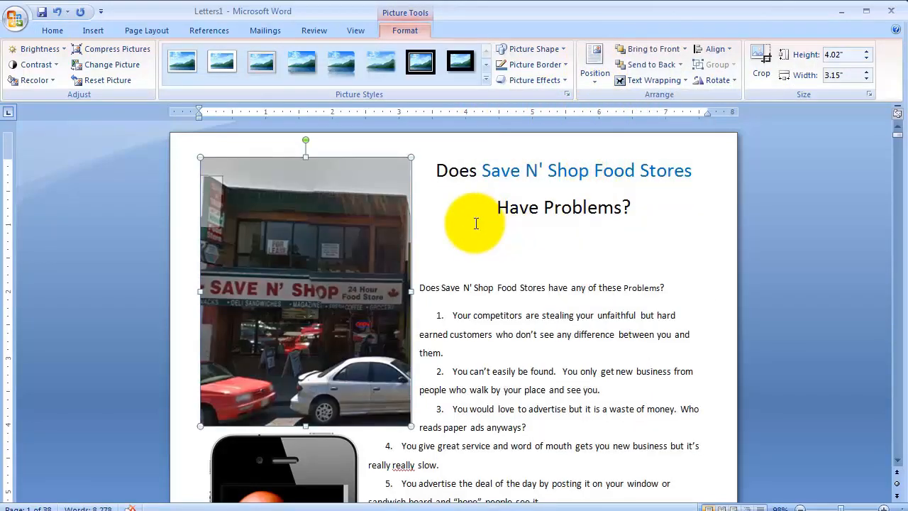